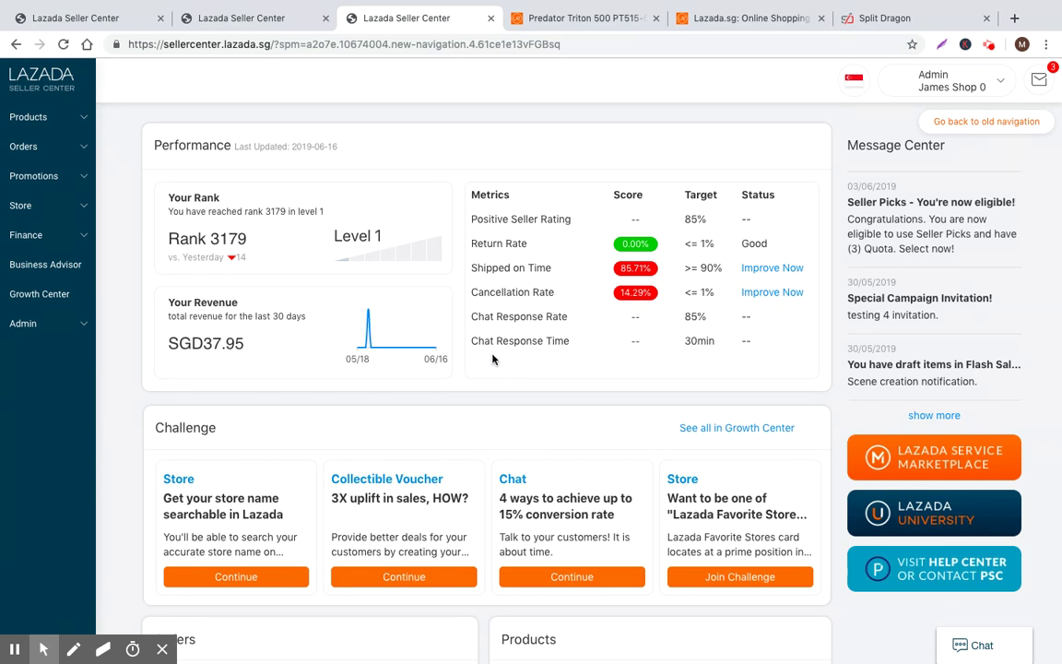
Open the product management overview and filter the list to live products
mouse_move(503, 340)
left_click(44, 117)
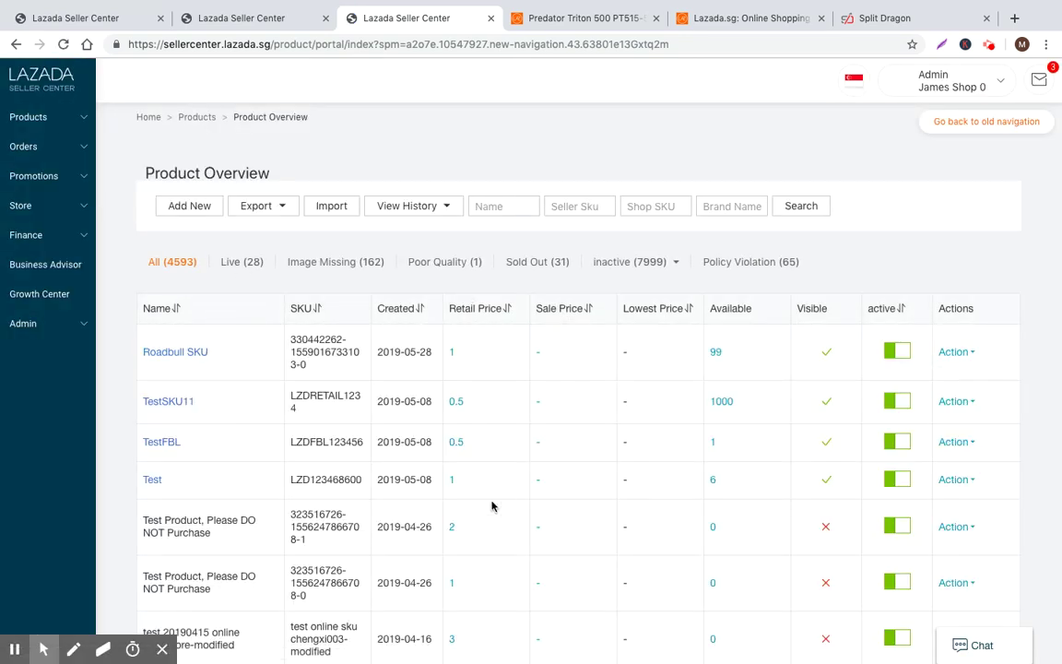
scroll(451, 403, "down", 3)
scroll(466, 367, "up", 3)
left_click(239, 262)
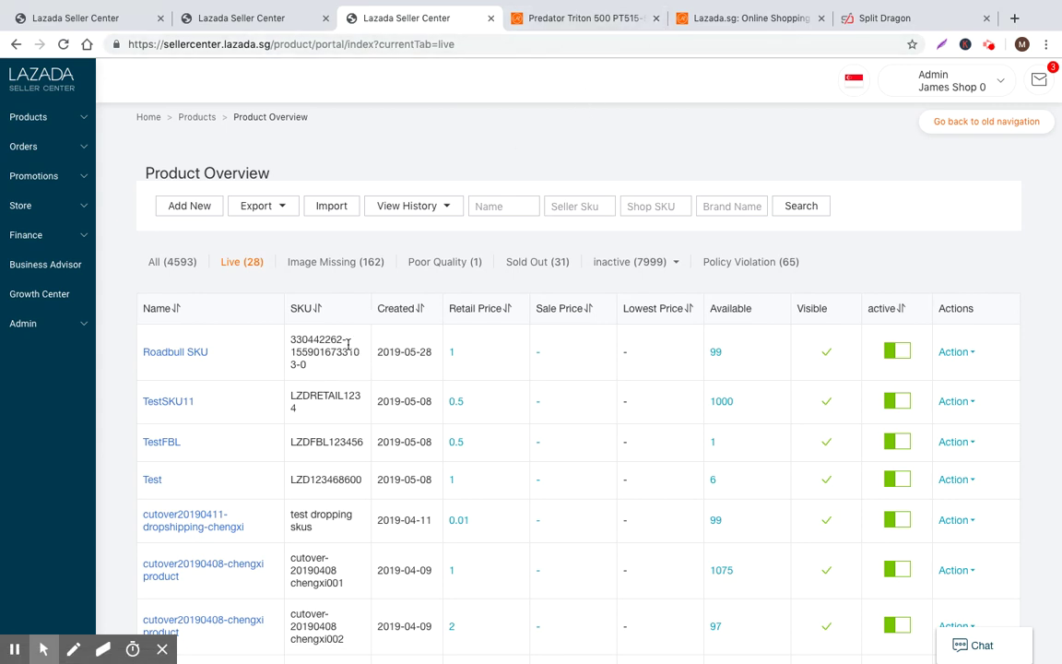
scroll(351, 356, "down", 1)
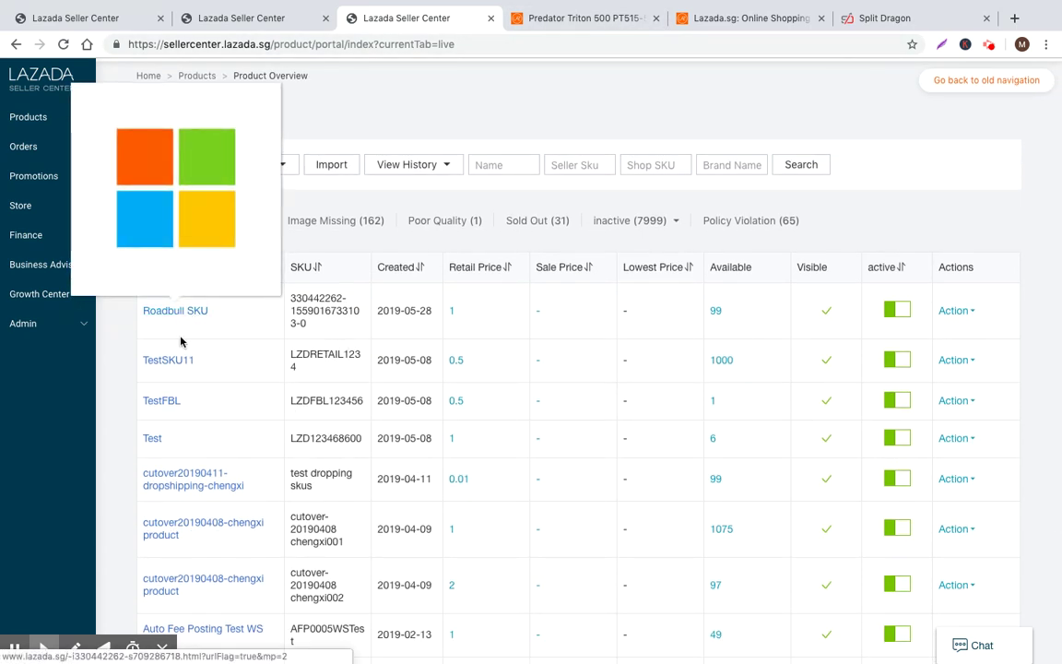
scroll(300, 387, "down", 1)
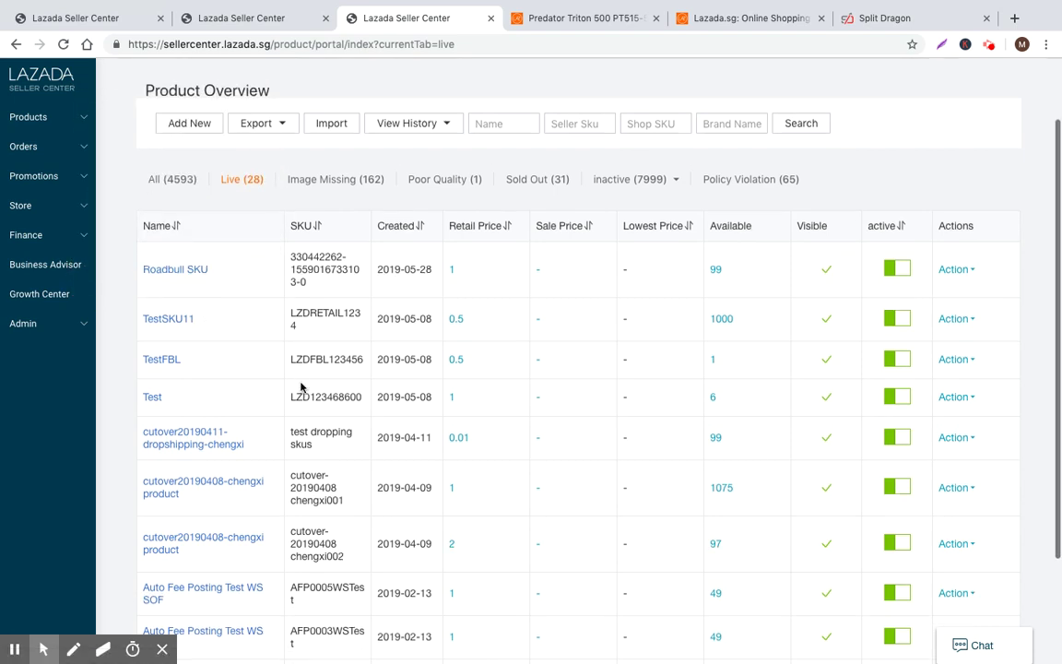
Open the Roadbull SKU store page and close the old Predator Triton 500 and Lazada.sg Online Shopping pages
left_click(193, 269)
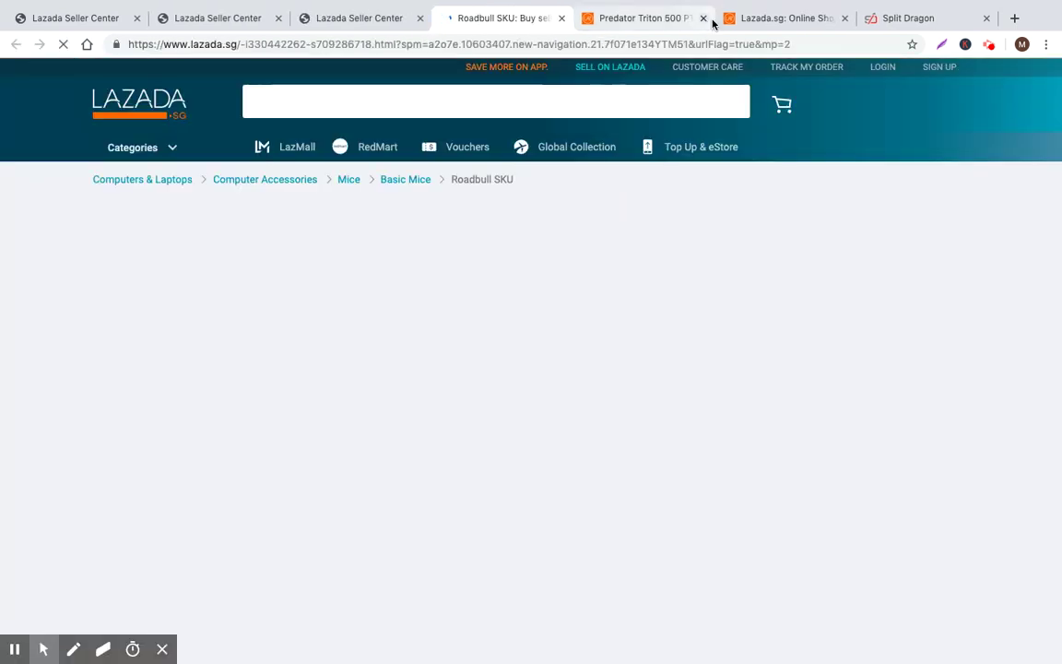
left_click(704, 18)
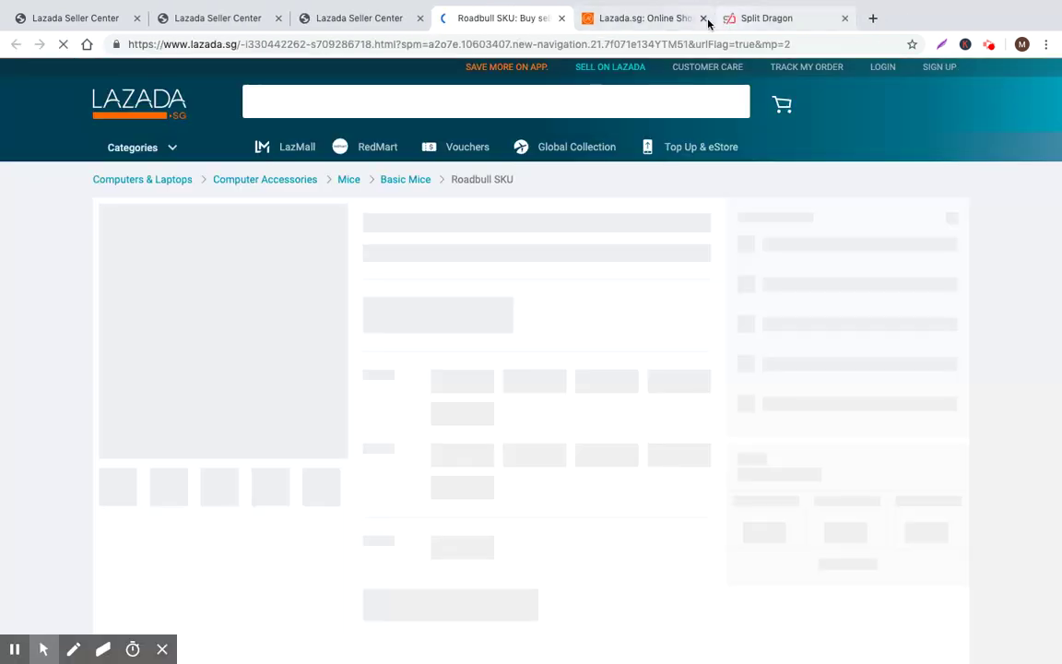
left_click(703, 18)
Open the store pages of the live products TestSKU11 and TestFBL, comparing TestSKU11 with Roadbull SKU
left_click(415, 20)
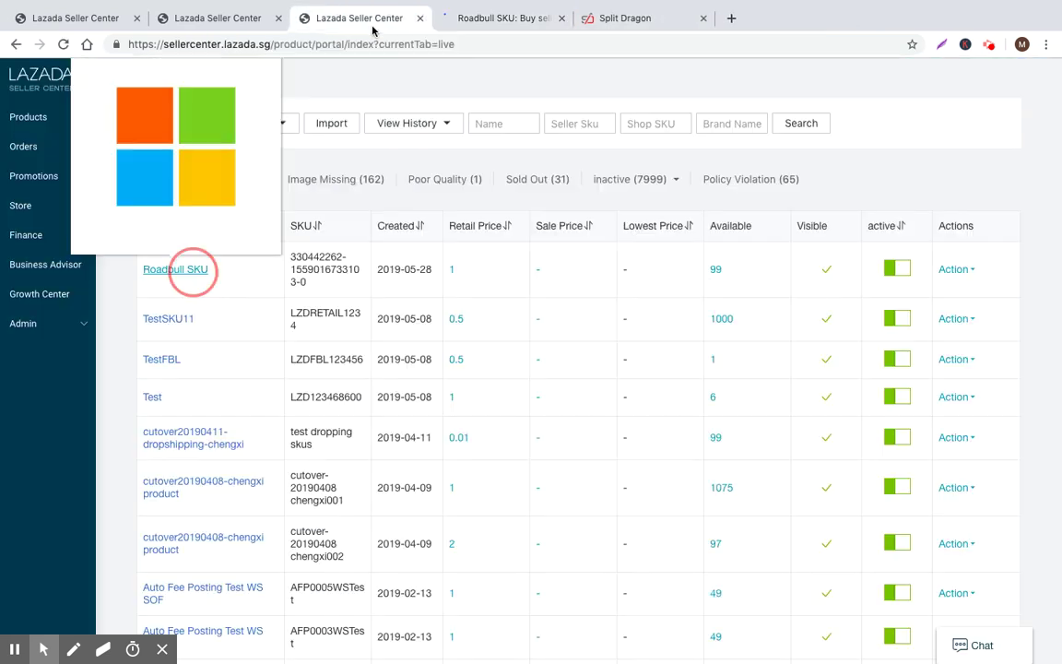
left_click(166, 318)
left_click(720, 28)
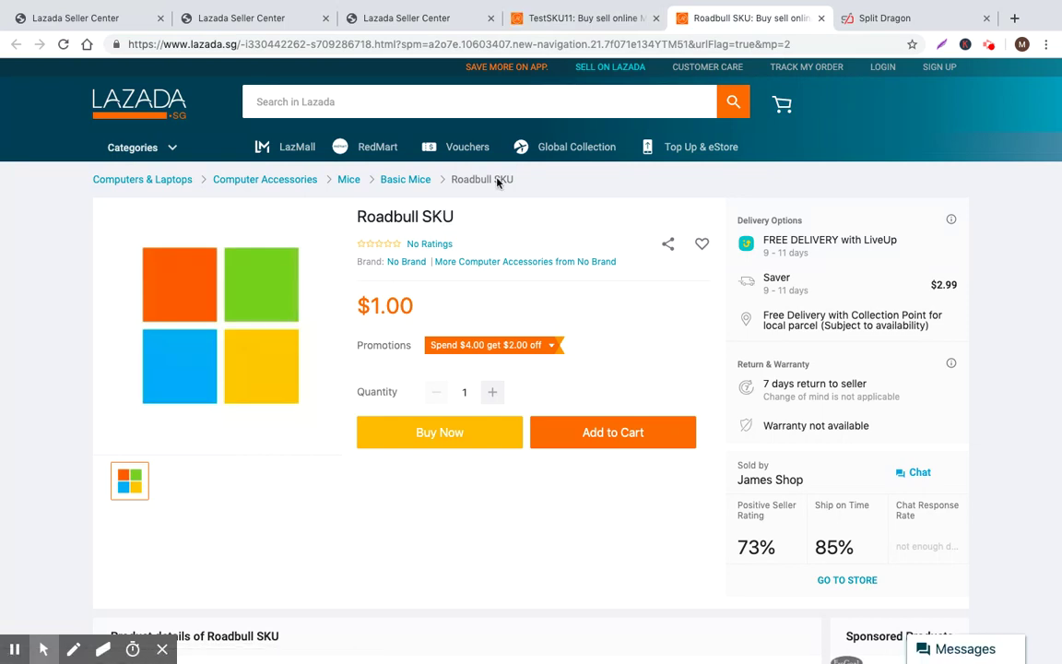
left_click(554, 17)
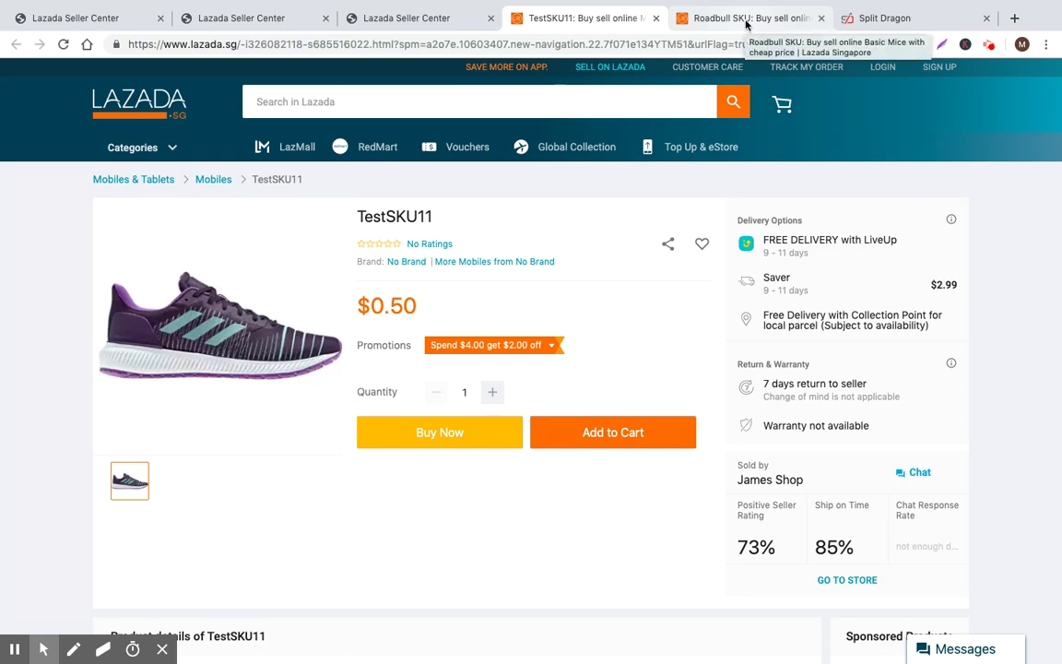
left_click(745, 23)
left_click(452, 19)
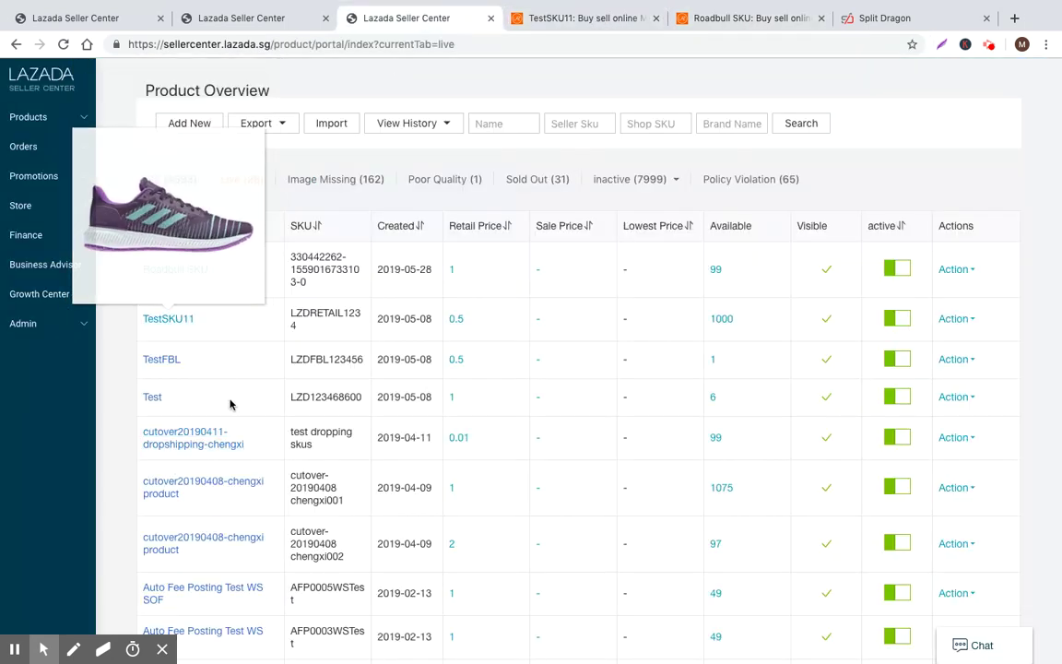
left_click(170, 362)
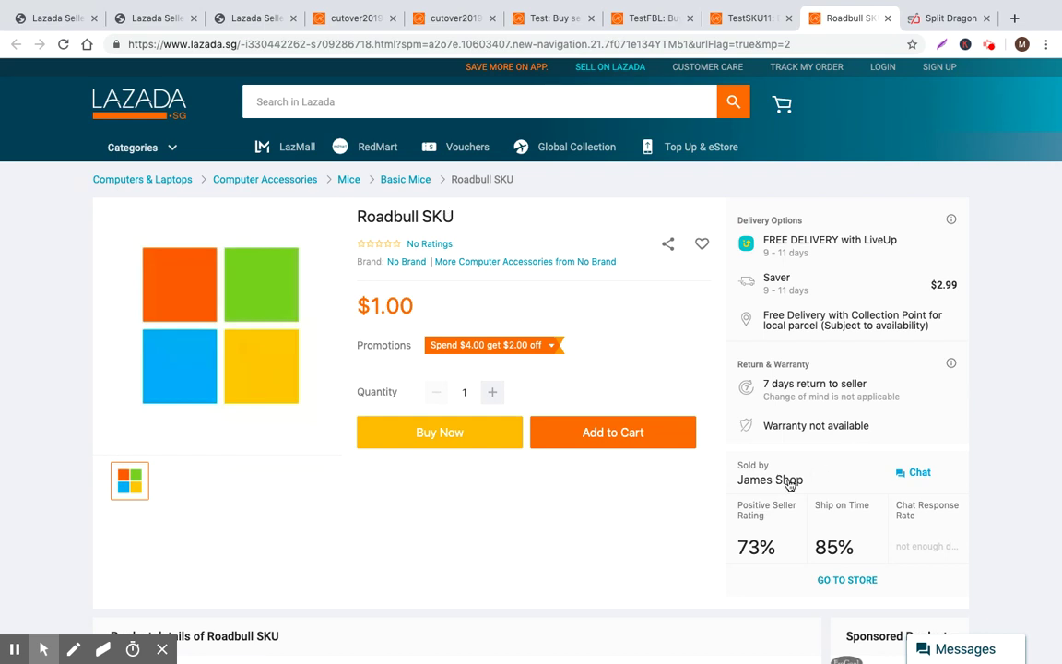
Examine the seller ratings, product details, specifications and main image on the Roadbull SKU store page
scroll(789, 486, "down", 2)
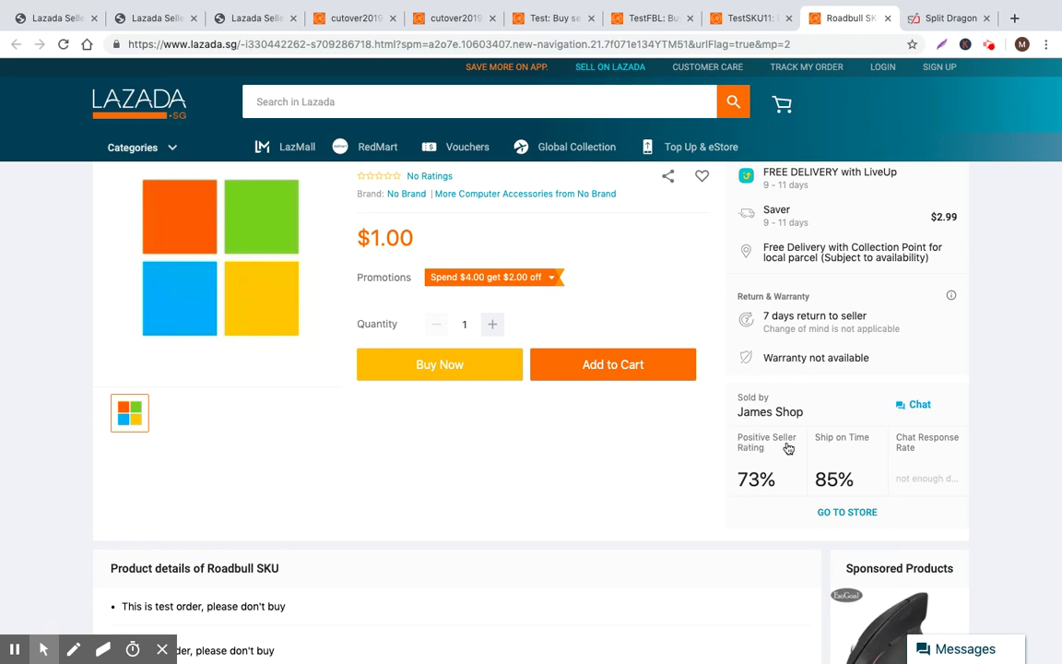
scroll(775, 450, "up", 1)
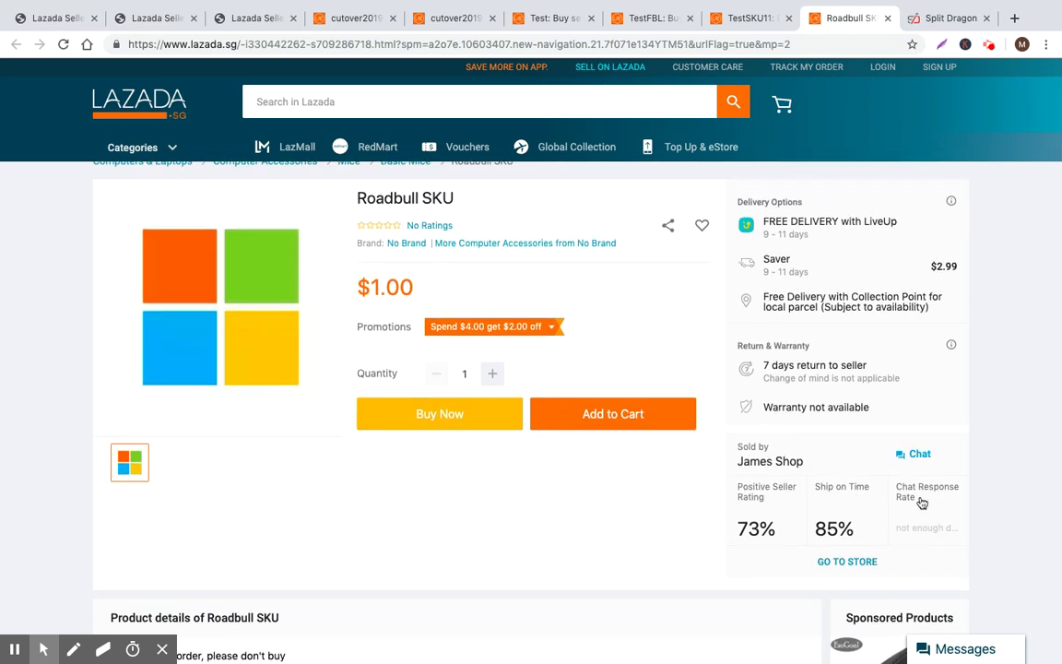
scroll(830, 452, "up", 1)
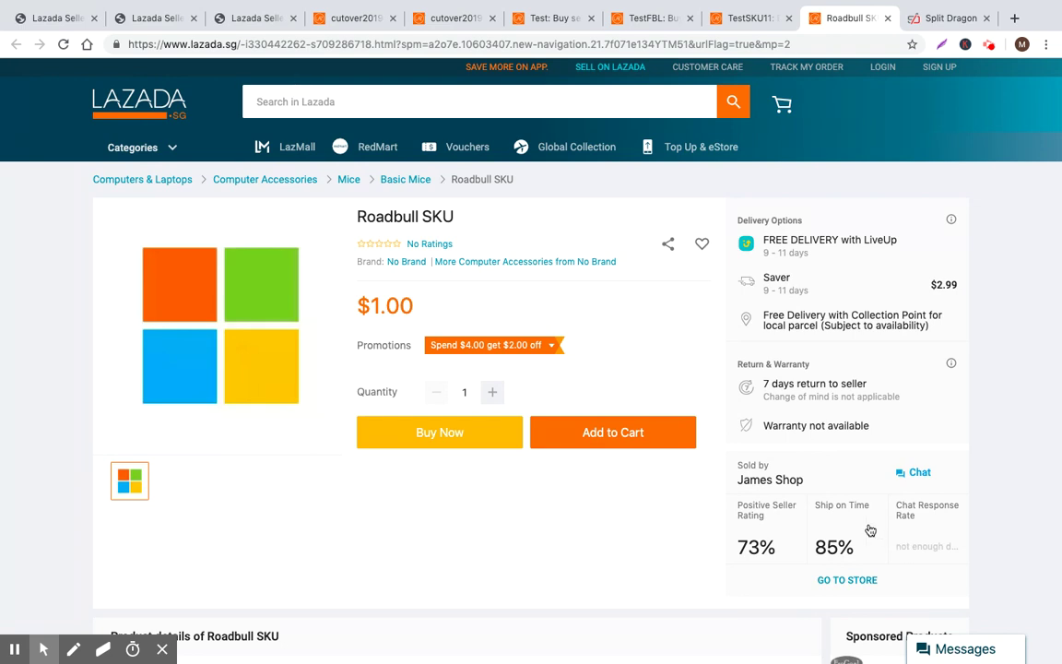
scroll(551, 522, "down", 5)
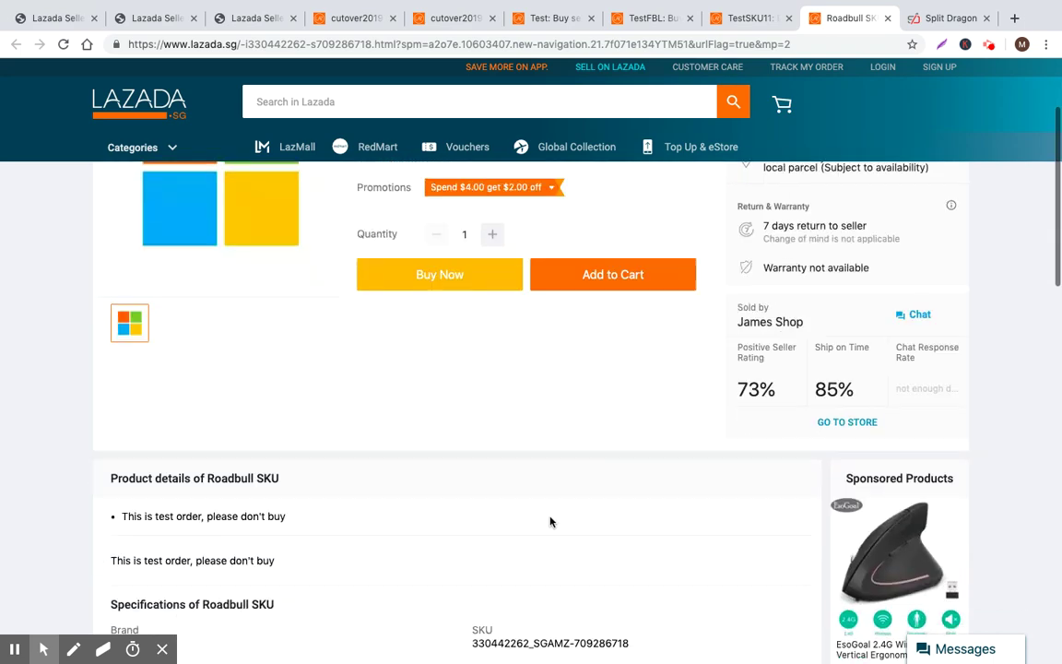
scroll(548, 524, "up", 5)
scroll(583, 531, "down", 1)
scroll(582, 529, "down", 4)
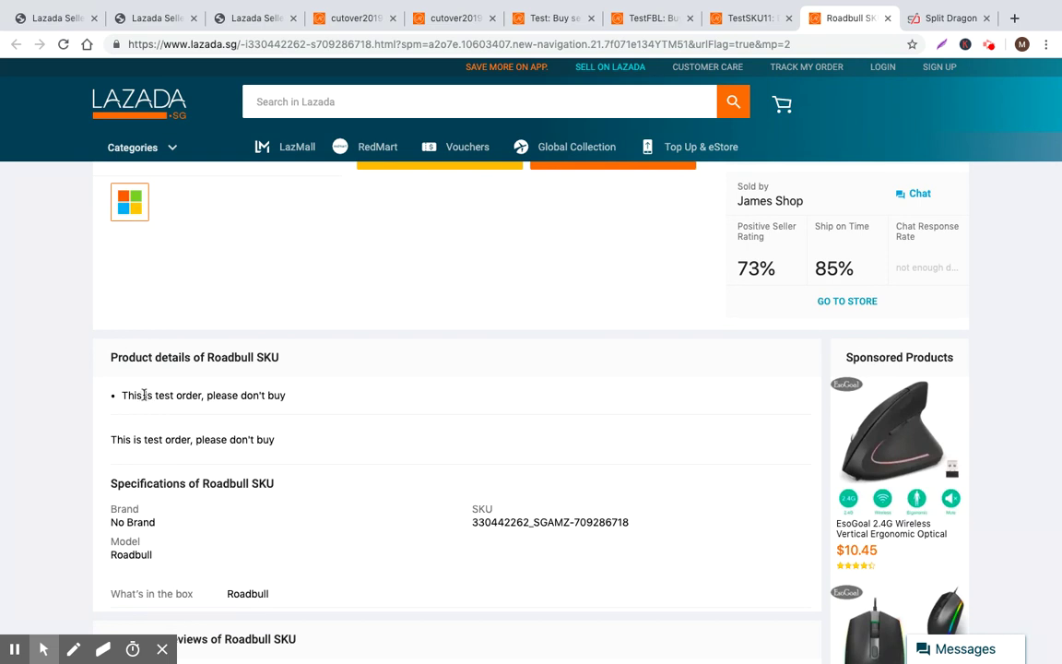
scroll(261, 408, "down", 1)
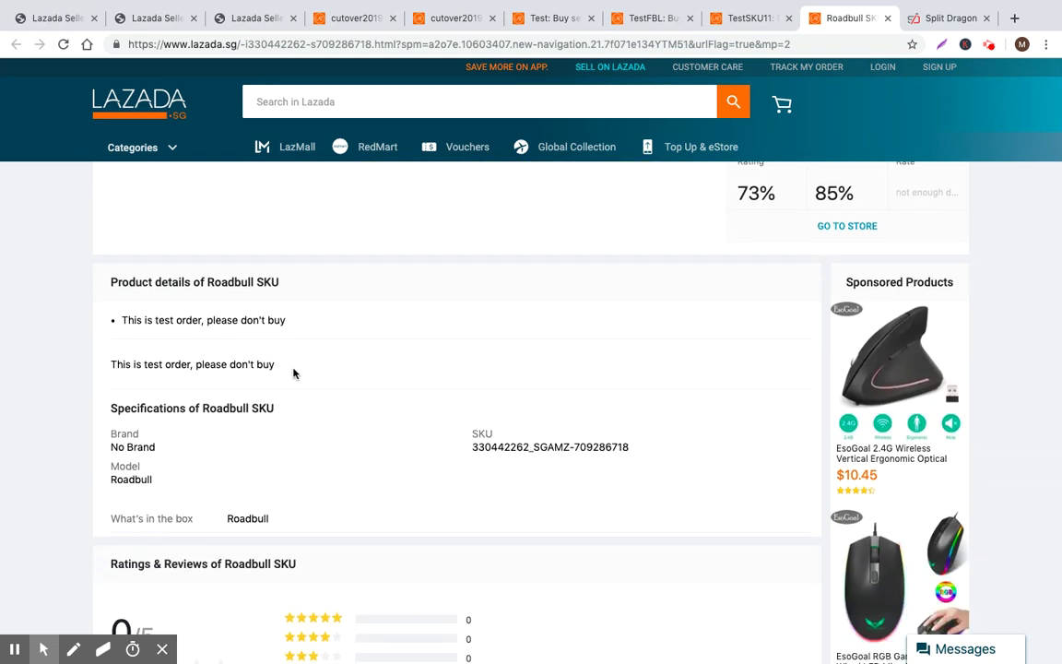
scroll(287, 372, "down", 1)
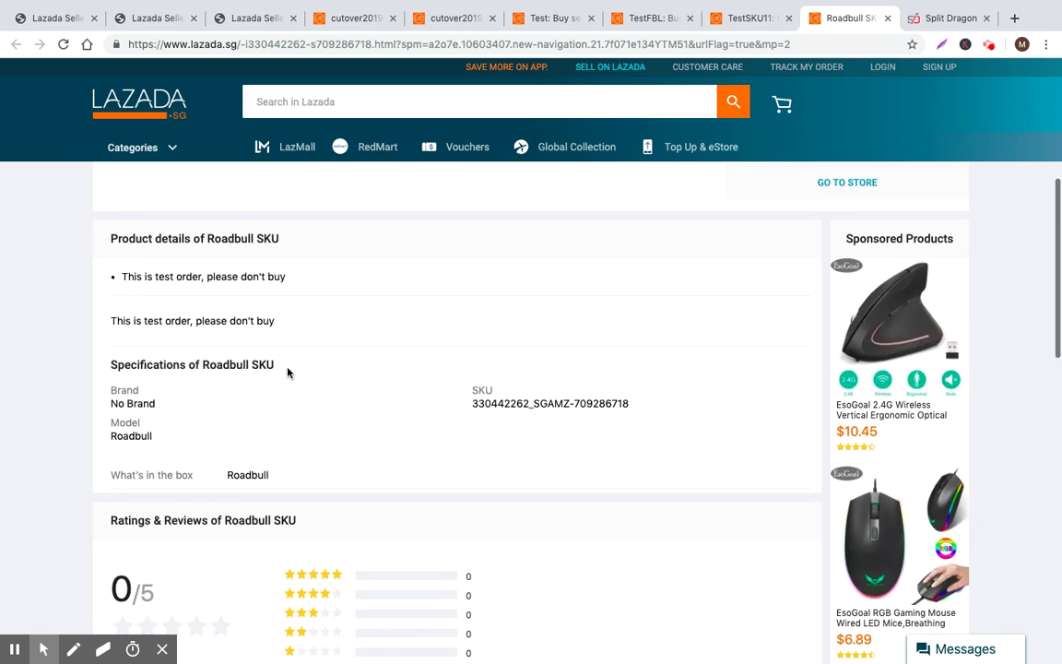
scroll(299, 373, "up", 1)
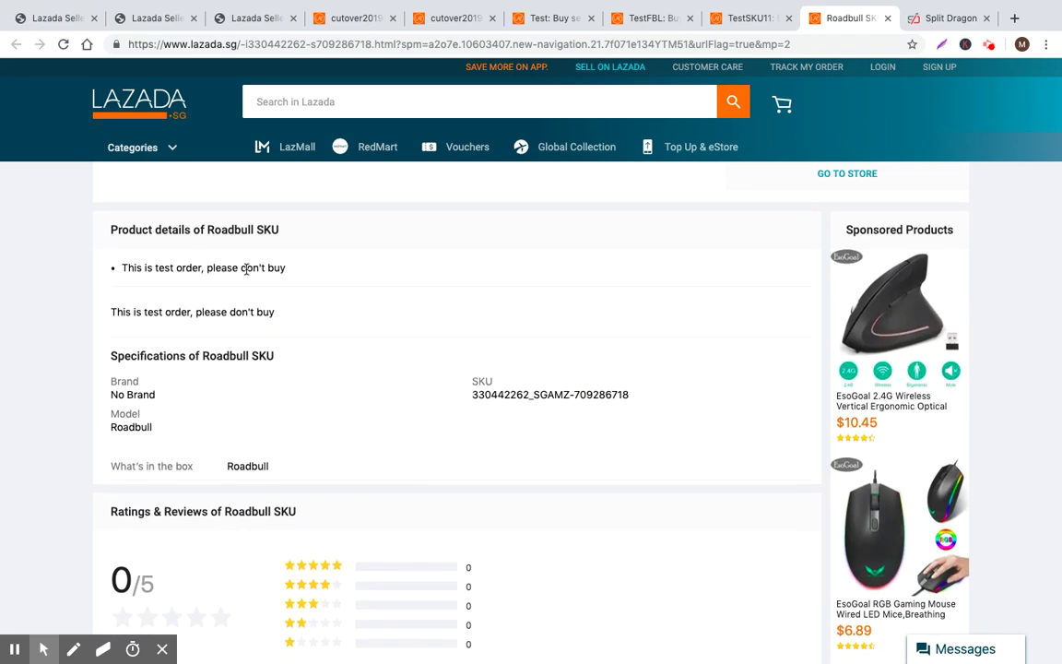
scroll(249, 279, "up", 5)
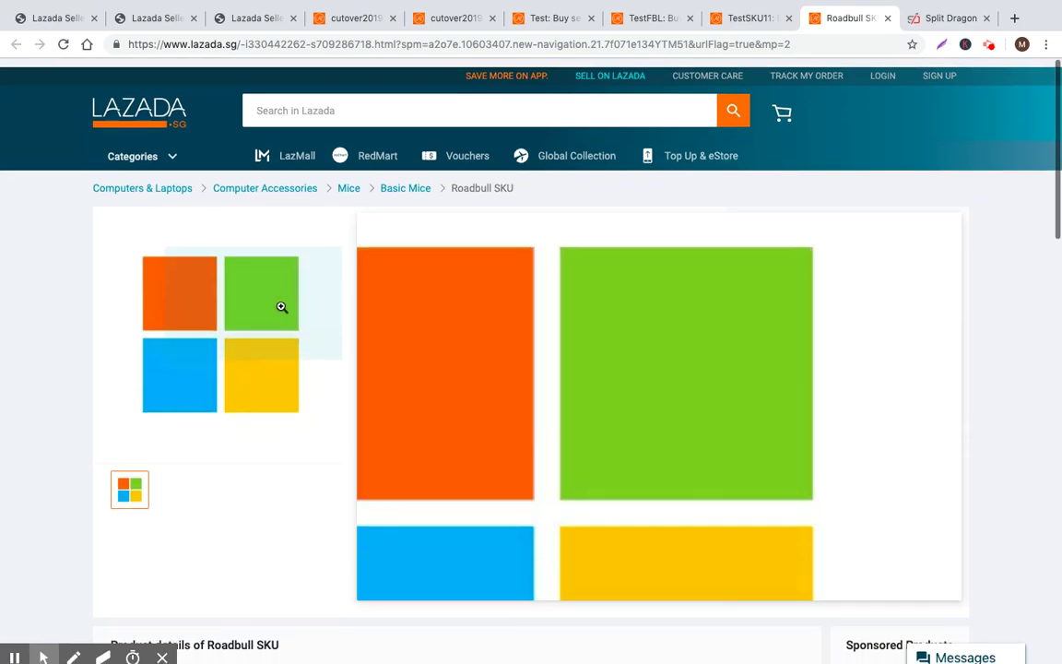
Review the description, customer ratings, reviews and buyer questions on the Roadbull SKU store page
scroll(281, 308, "down", 4)
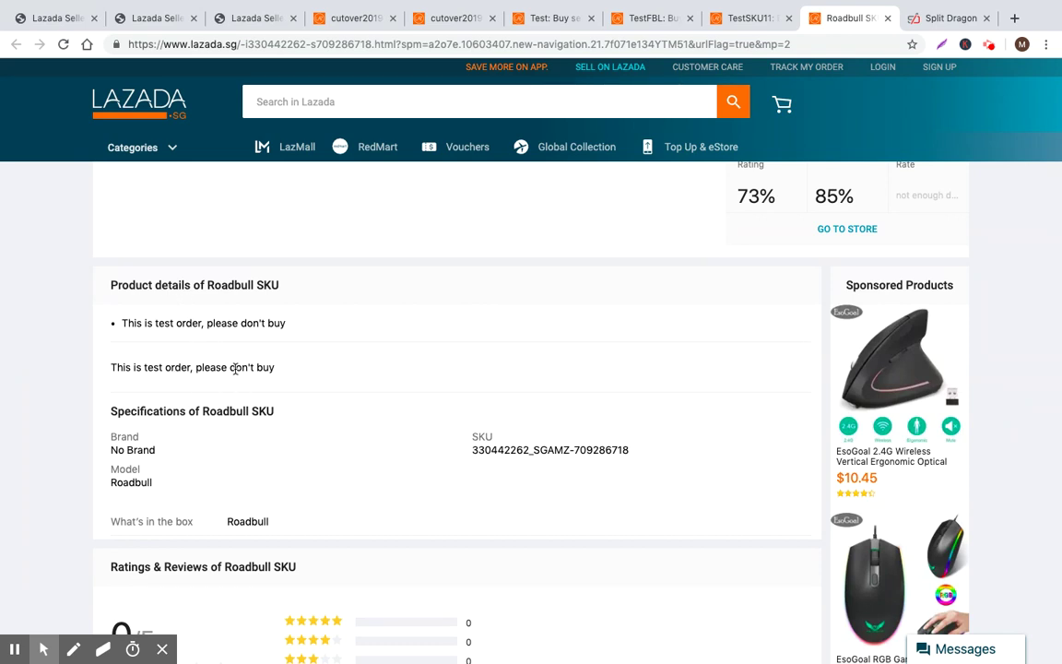
scroll(358, 372, "down", 5)
scroll(356, 373, "up", 2)
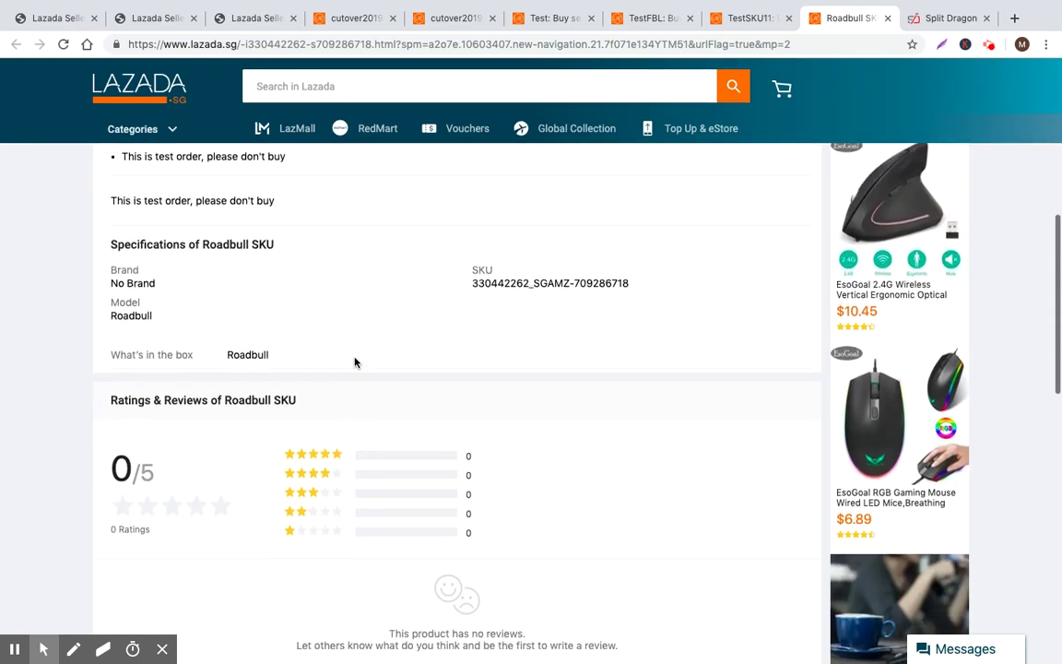
scroll(374, 378, "down", 6)
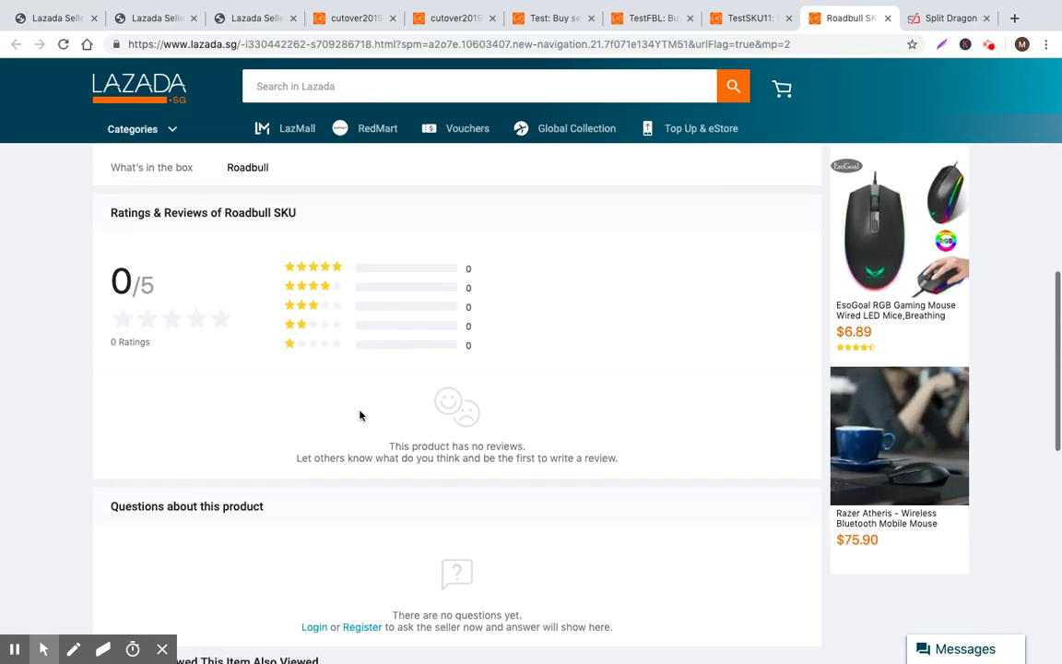
scroll(325, 315, "down", 2)
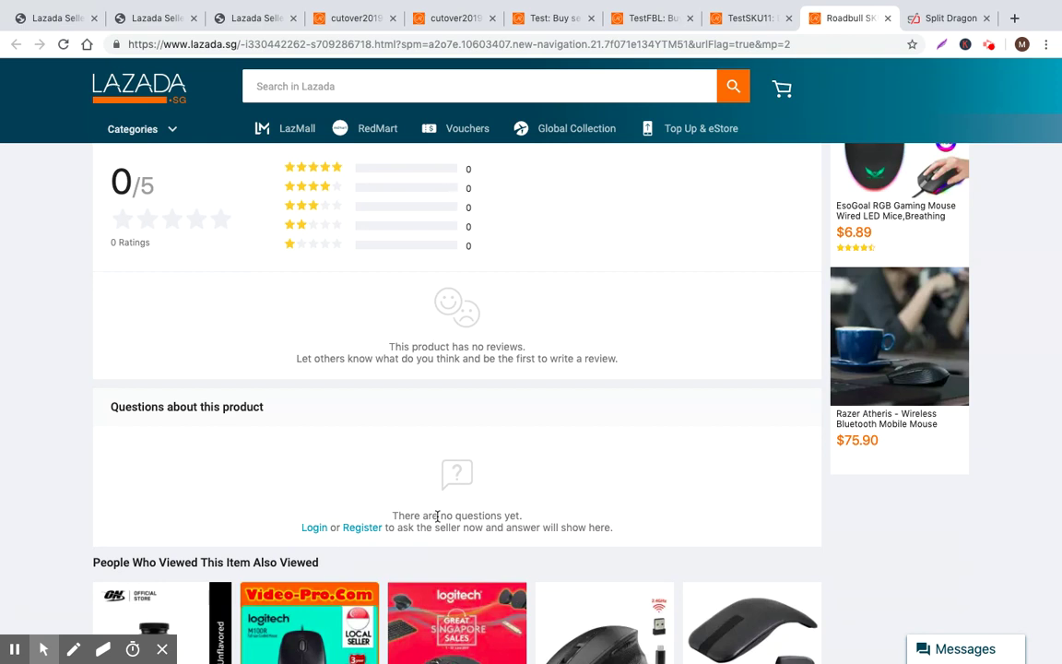
scroll(438, 516, "up", 10)
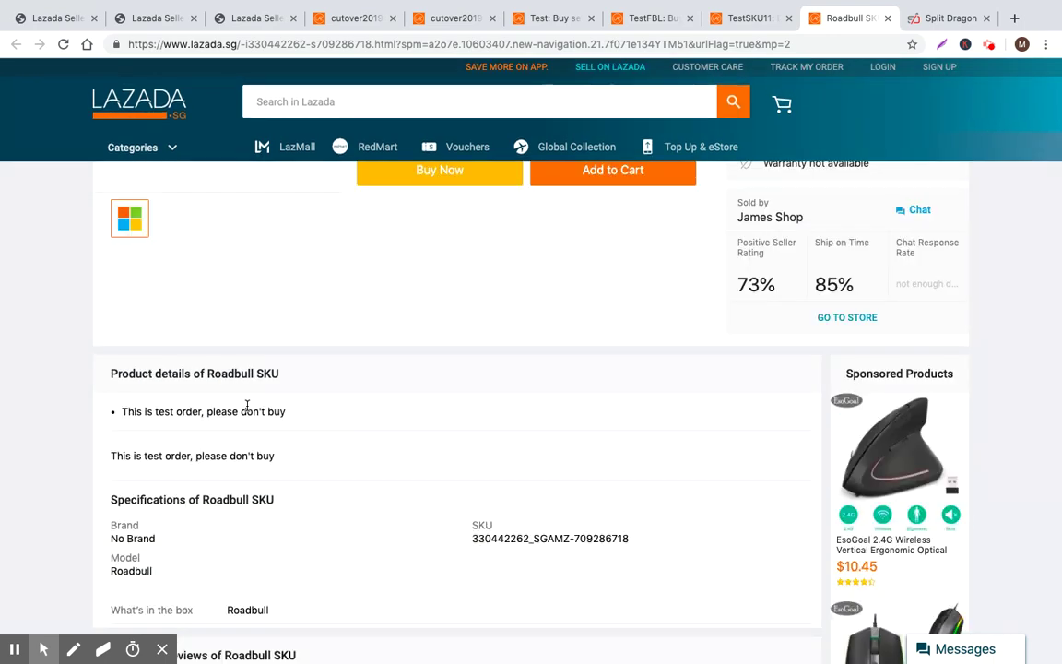
scroll(292, 495, "down", 15)
scroll(378, 408, "up", 20)
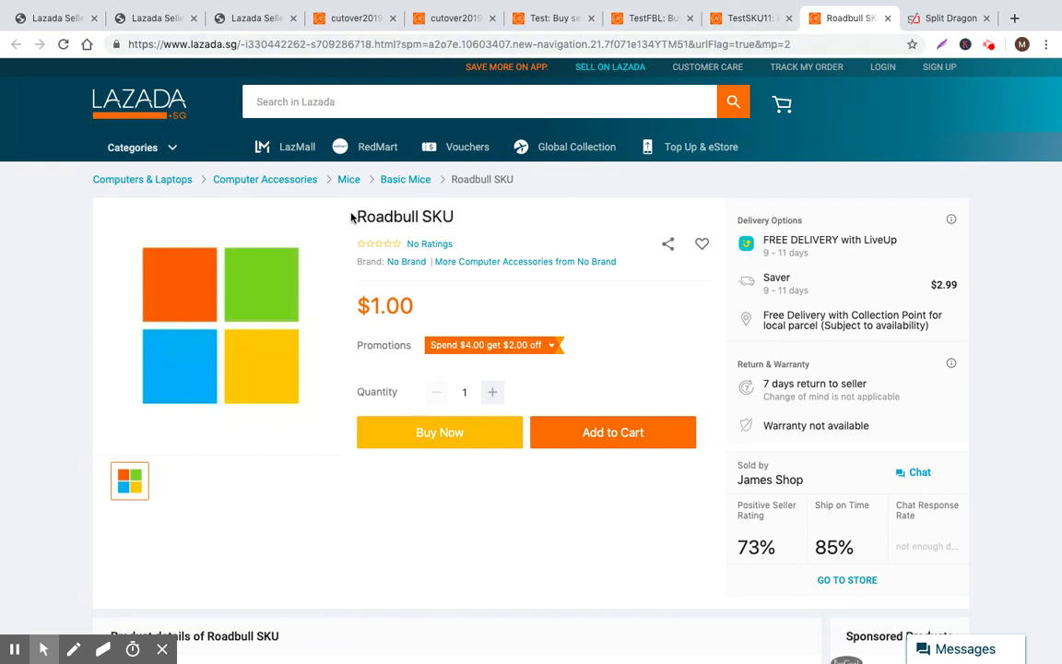
Filter the seller's product overview to Product Inactive and open the available actions for the first inactive product
left_click(257, 17)
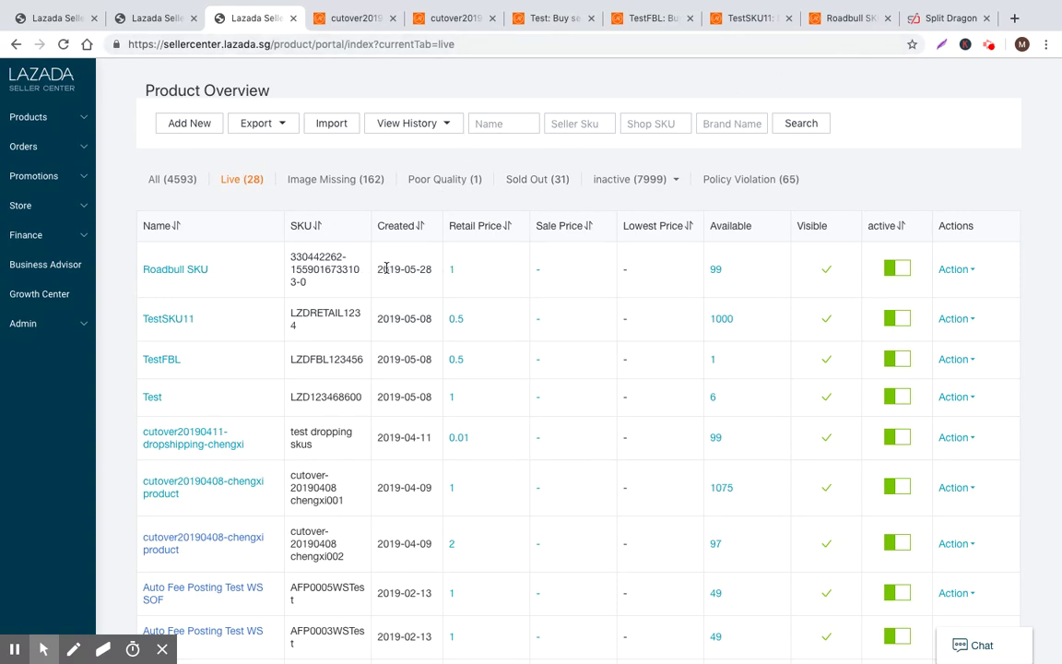
left_click(811, 14)
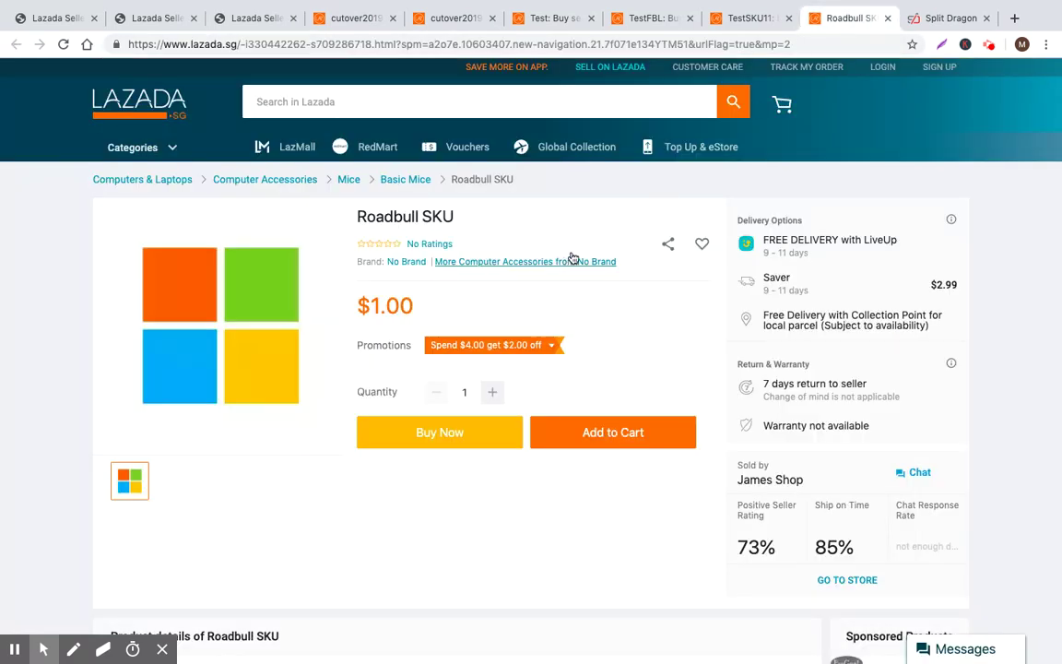
left_click(253, 19)
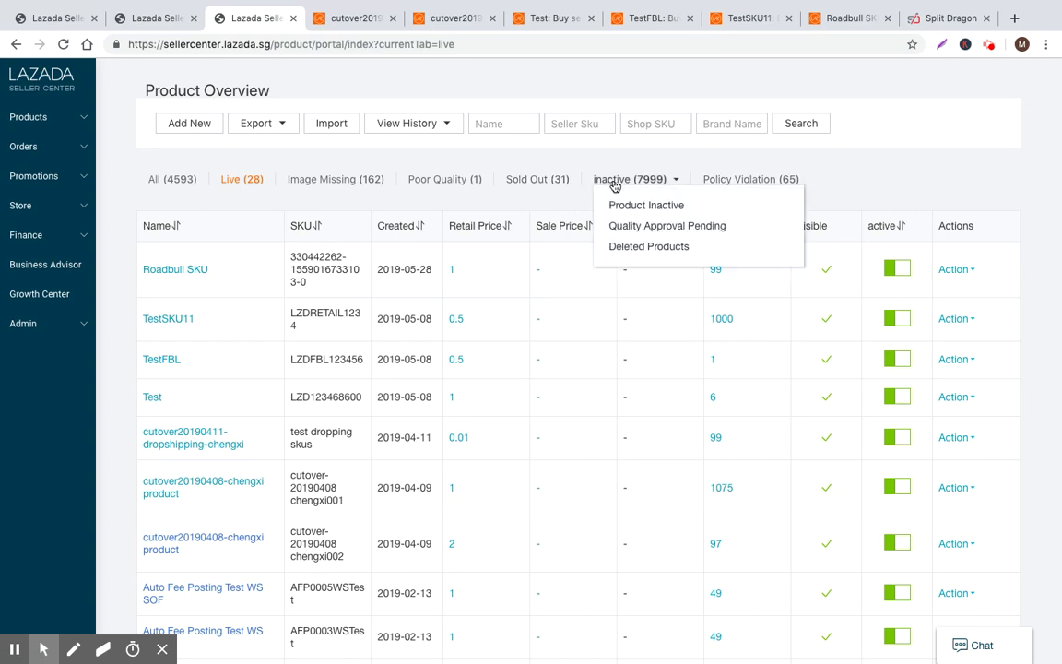
left_click(630, 205)
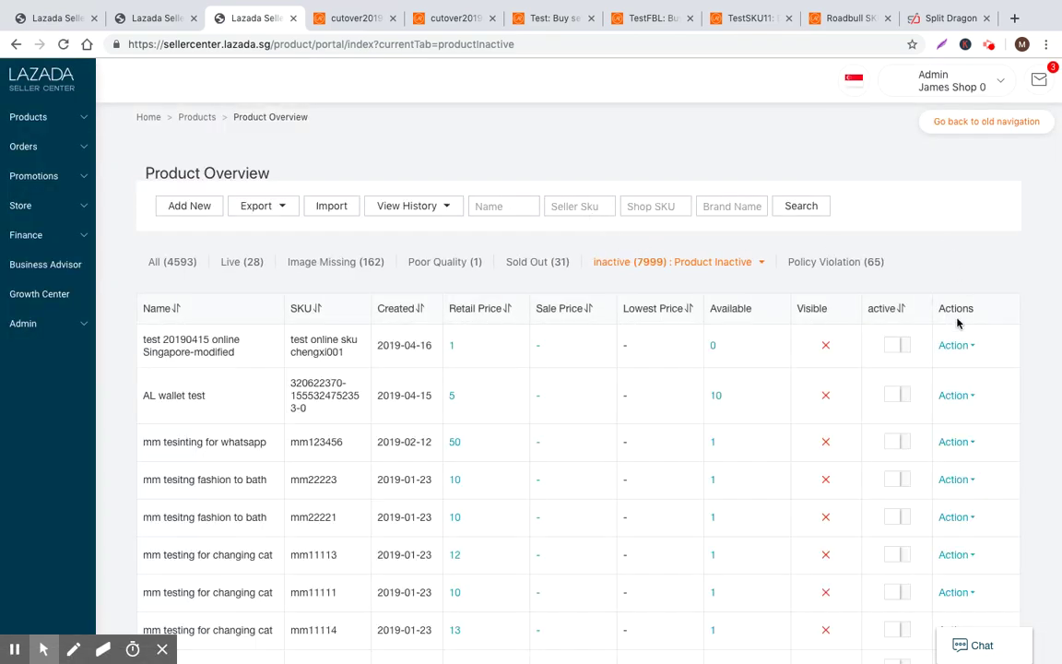
left_click(956, 345)
Filter the product overview to sold-out products and look through the list
left_click(532, 261)
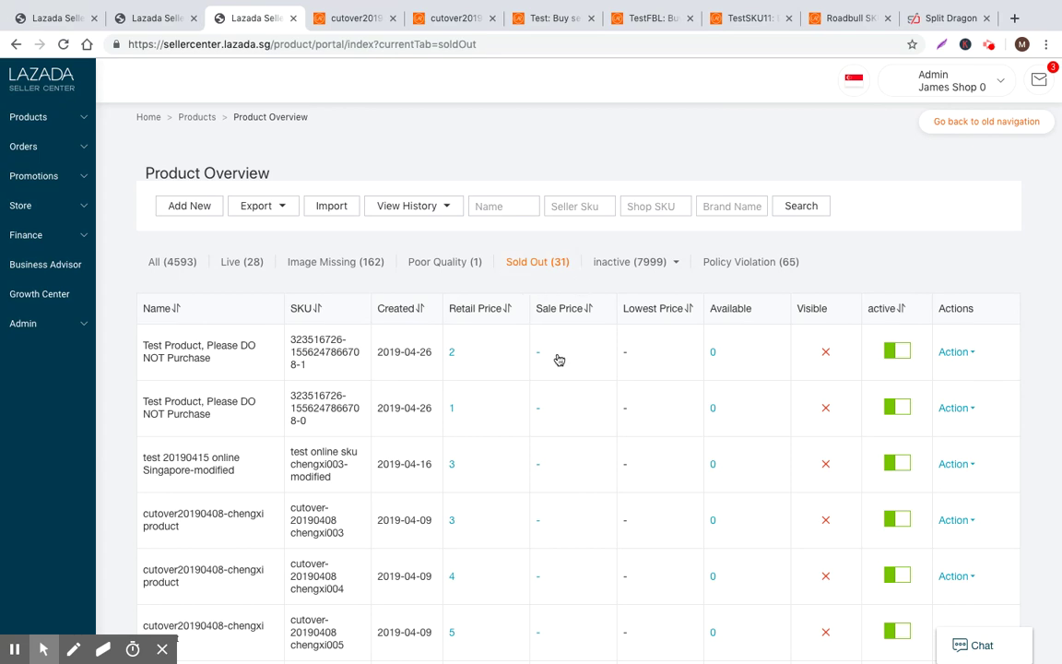
scroll(557, 355, "down", 3)
scroll(555, 352, "up", 3)
scroll(571, 339, "down", 5)
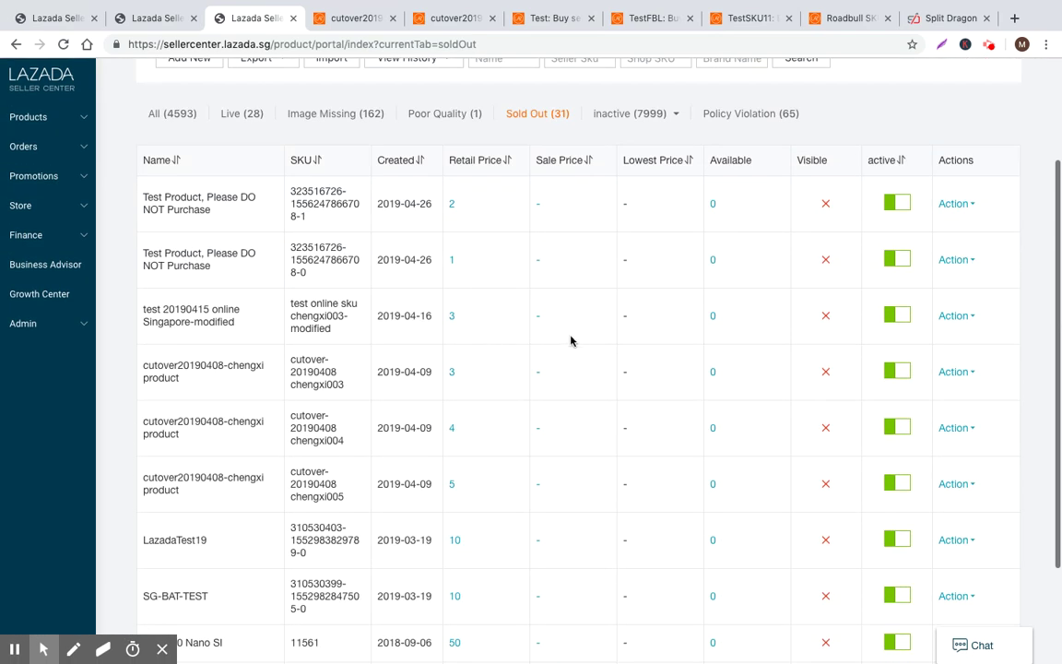
scroll(571, 339, "up", 5)
Open the first sold-out product for editing, inspect its SKU quantities, images and package details, and close the editor
left_click(955, 352)
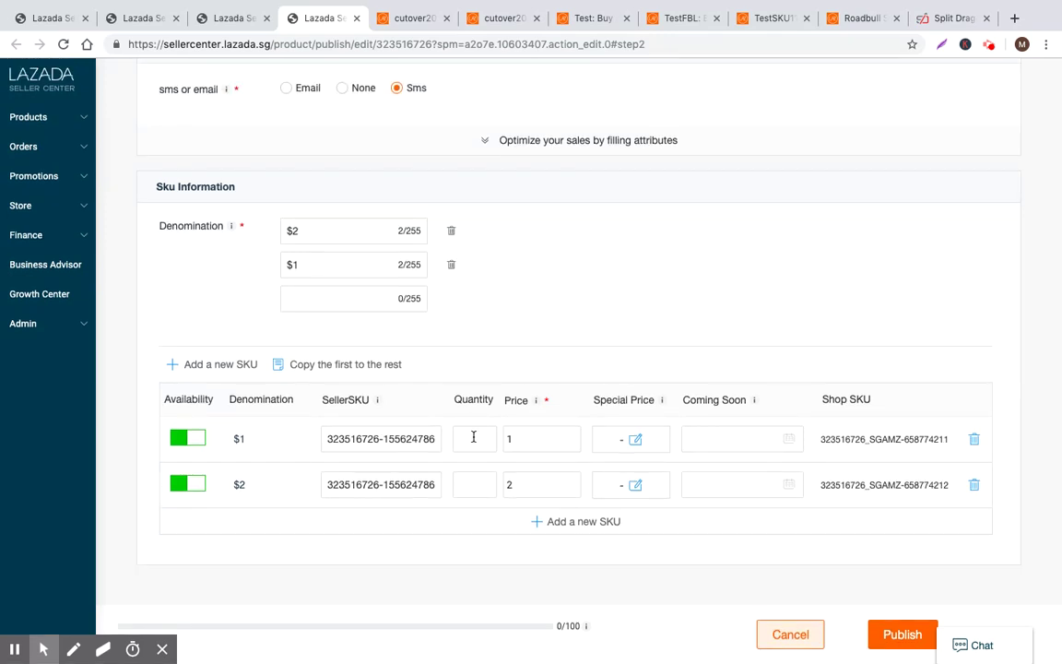
scroll(489, 403, "up", 15)
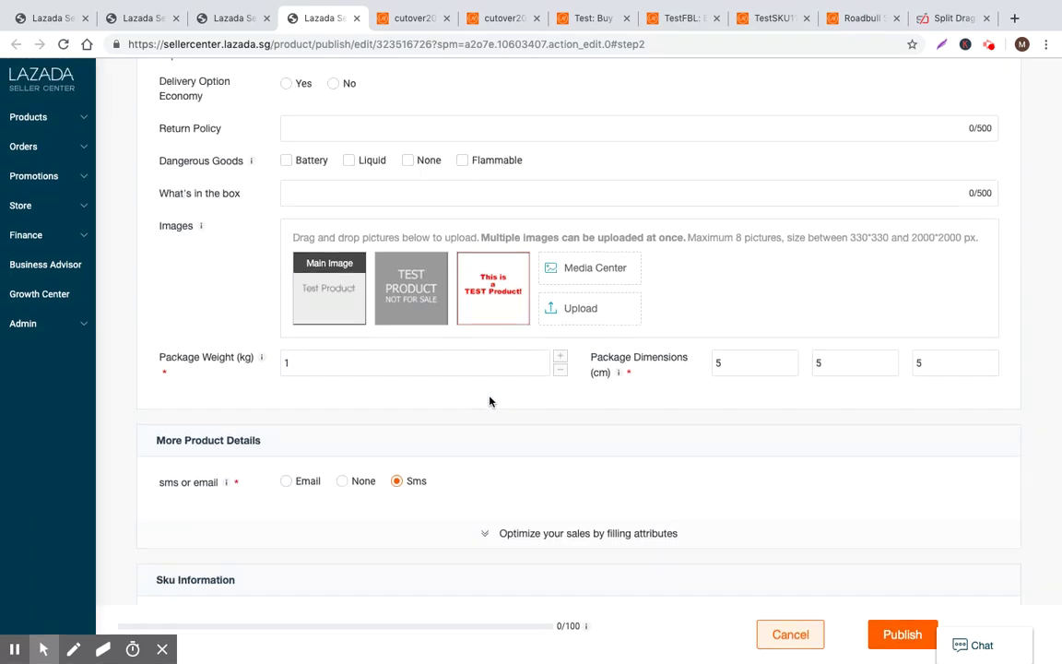
left_click(357, 18)
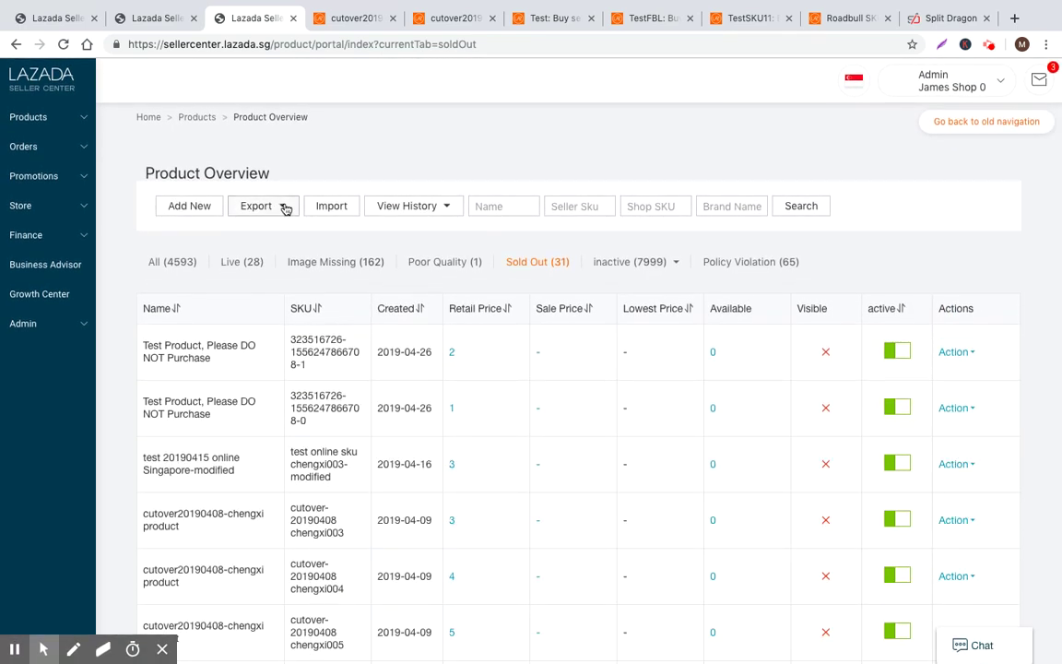
View the export categories for sold-out products and the actions available for the first sold-out product
left_click(286, 209)
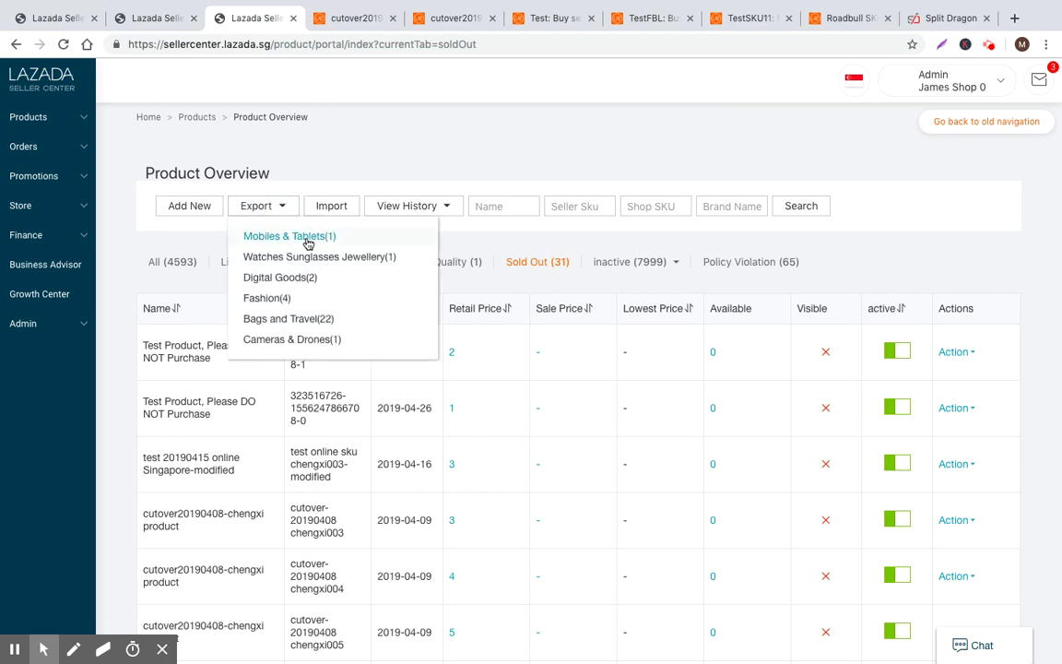
scroll(289, 254, "down", 2)
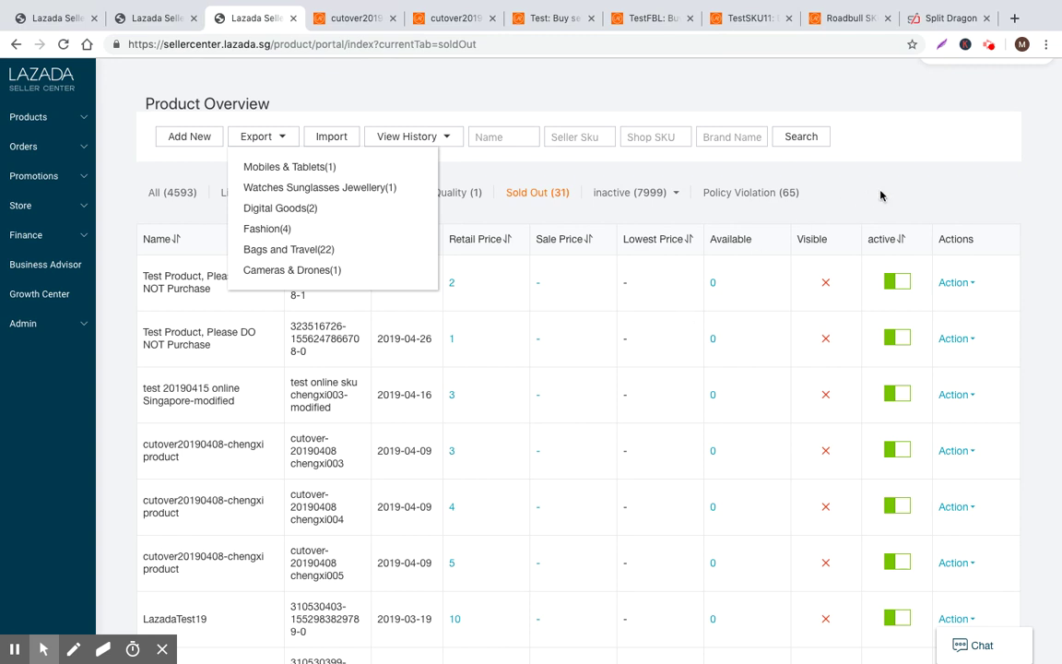
left_click(791, 173)
left_click(955, 282)
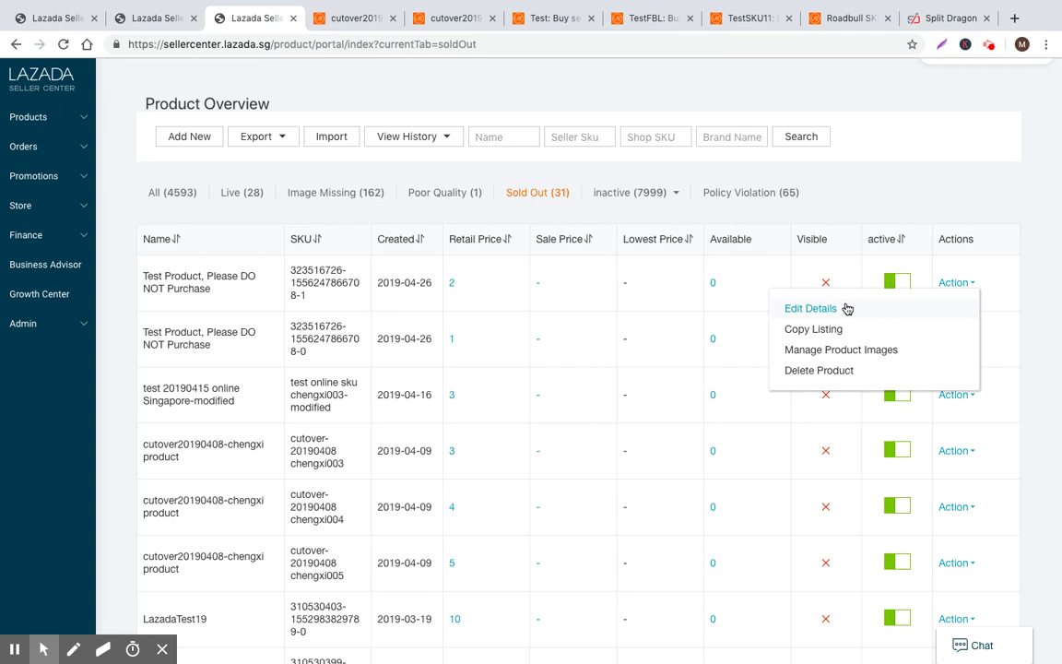
left_click(896, 190)
Return to the live product list, open the Roadbull SKU listing for editing and review its description, highlights, warranty and delivery options
left_click(44, 114)
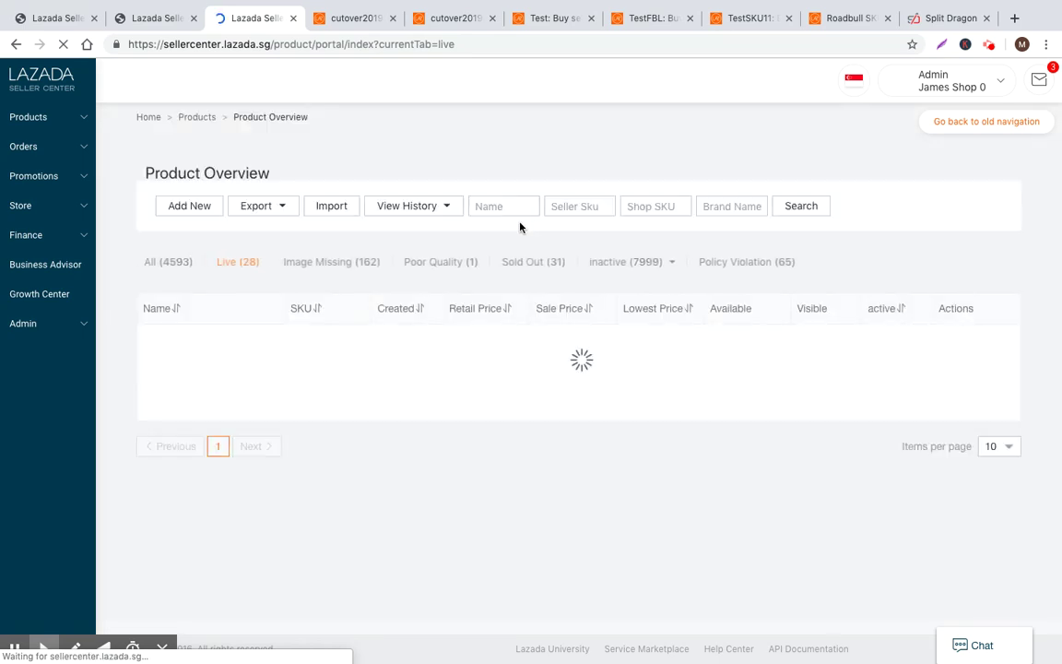
left_click(950, 351)
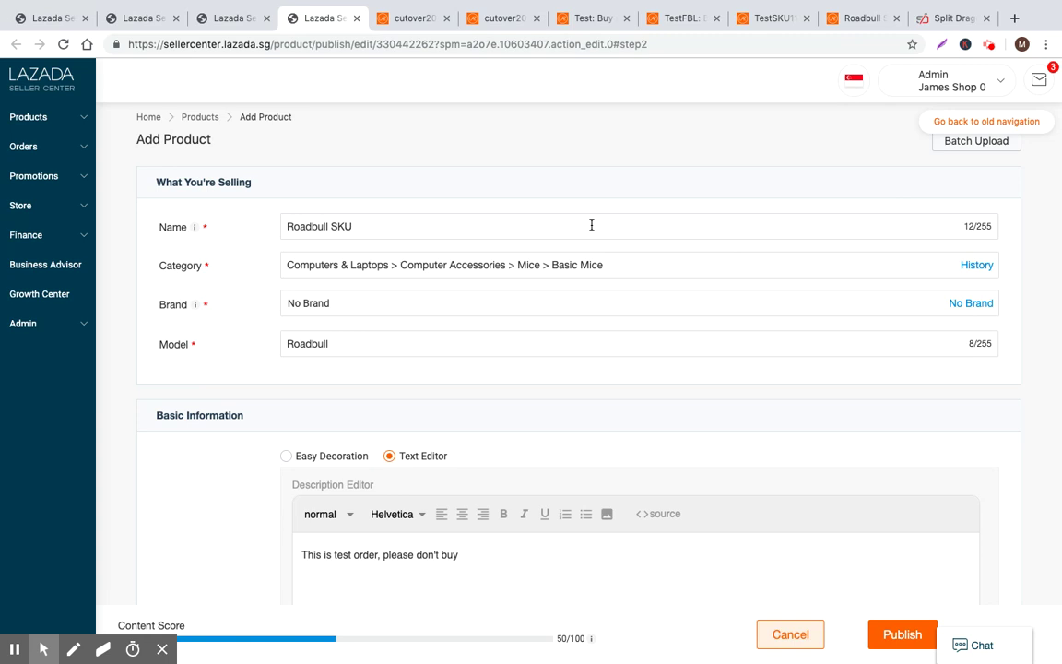
scroll(602, 227, "down", 2)
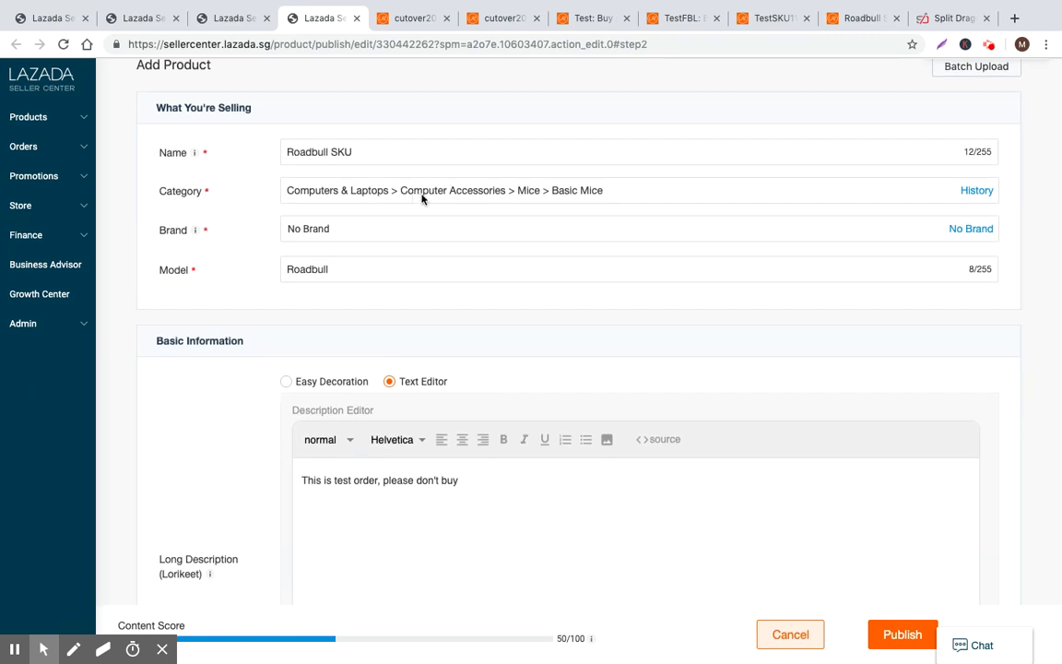
scroll(320, 202, "down", 8)
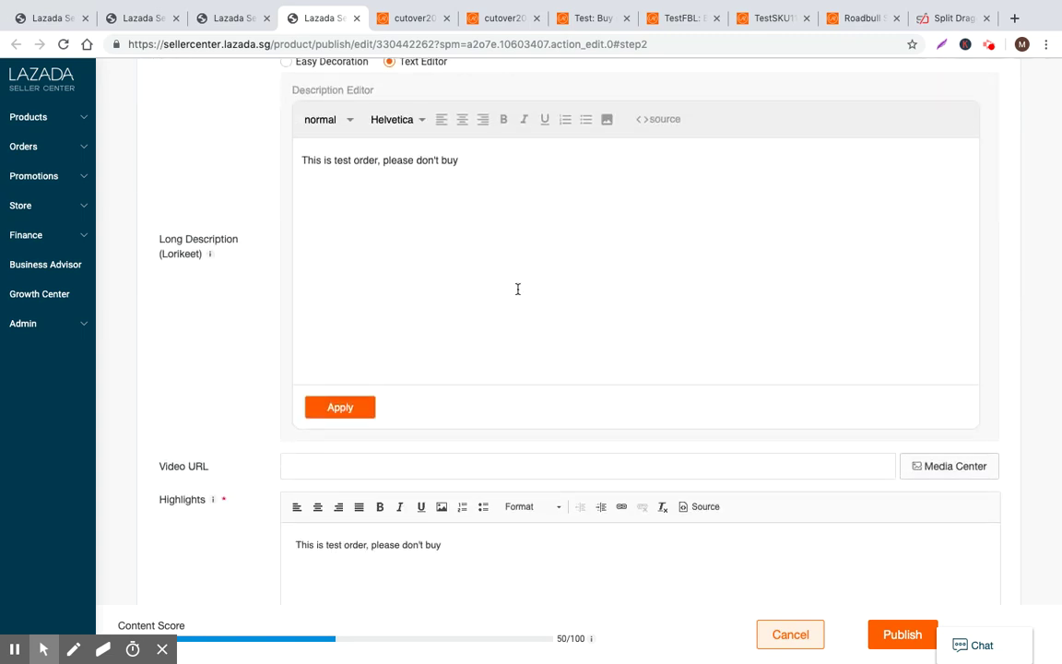
scroll(535, 277, "up", 4)
scroll(557, 257, "up", 2)
scroll(581, 420, "down", 7)
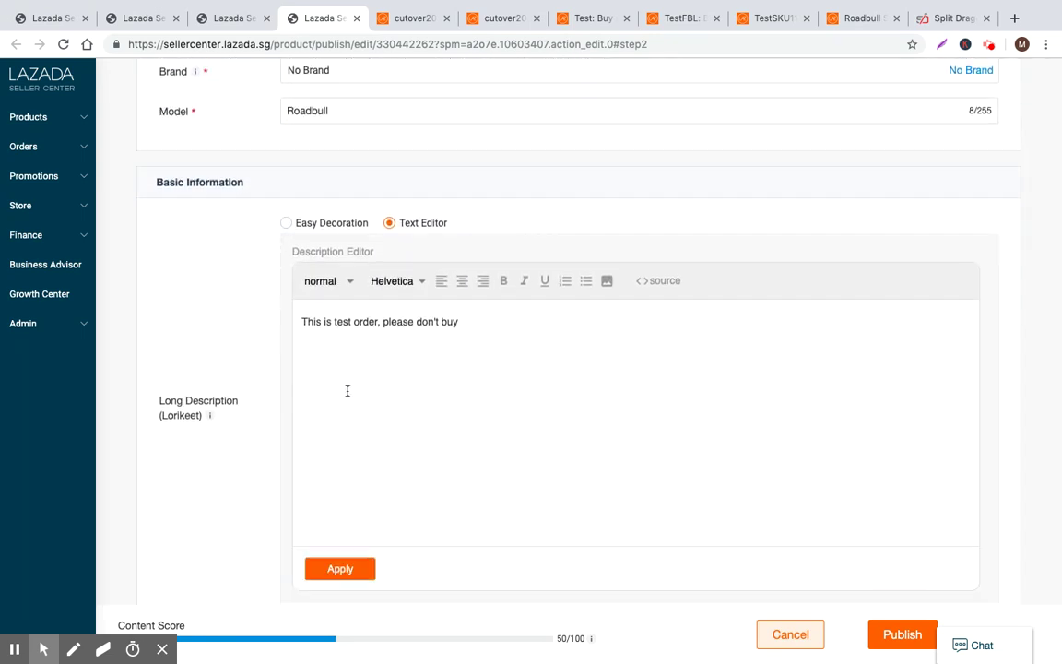
scroll(411, 372, "down", 6)
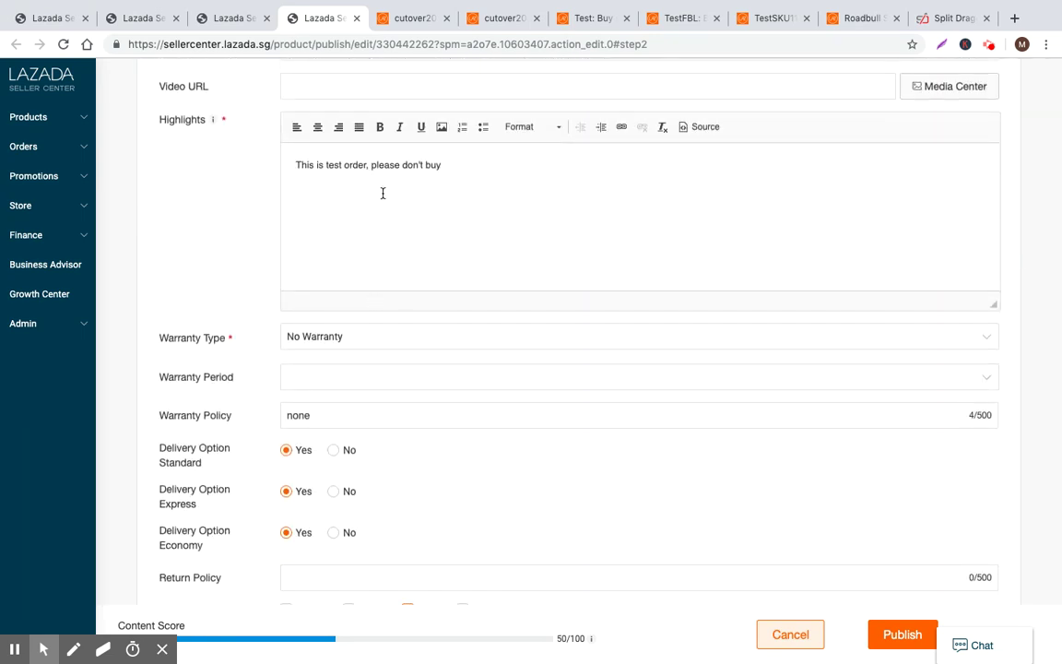
Check the Roadbull SKU listing's package details, images and SKU quantity and price, and go back to the products page
scroll(466, 244, "down", 10)
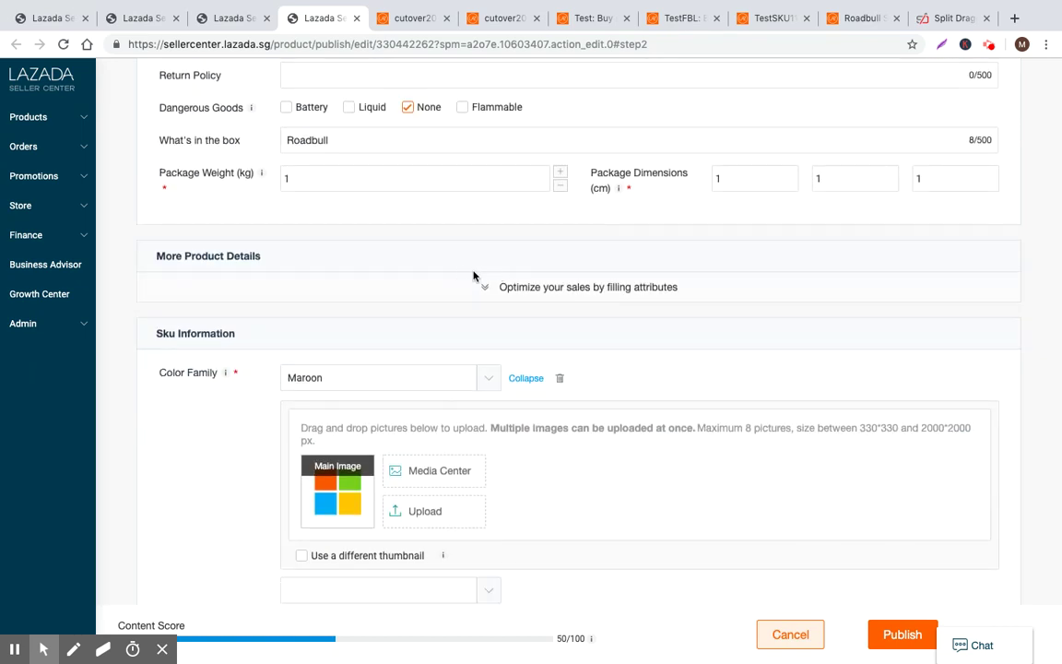
scroll(550, 320, "up", 1)
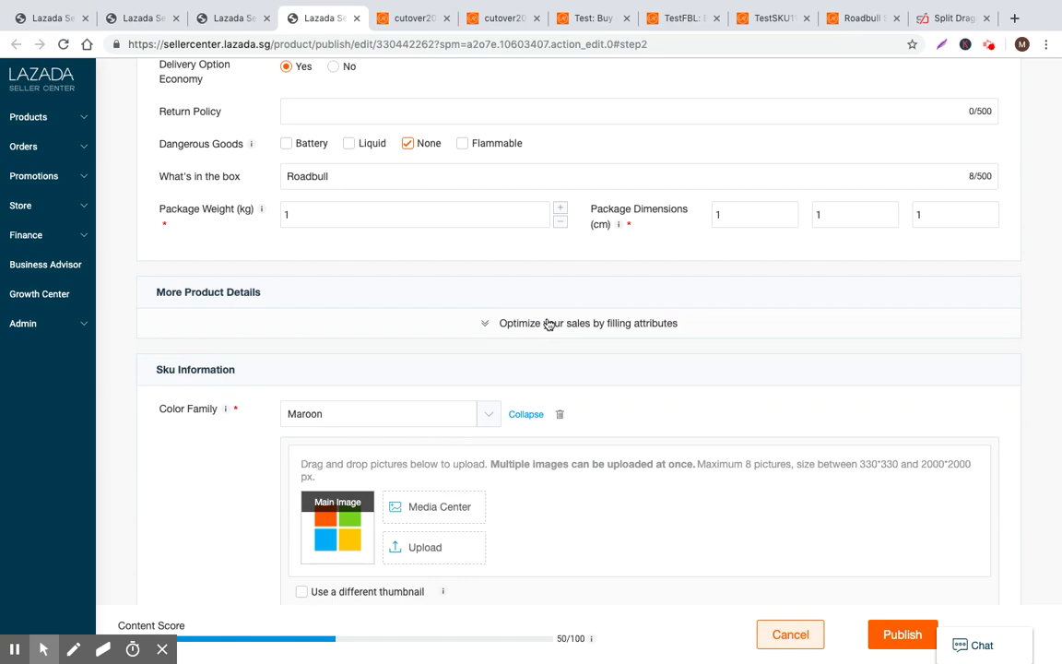
scroll(551, 321, "down", 4)
scroll(590, 314, "down", 2)
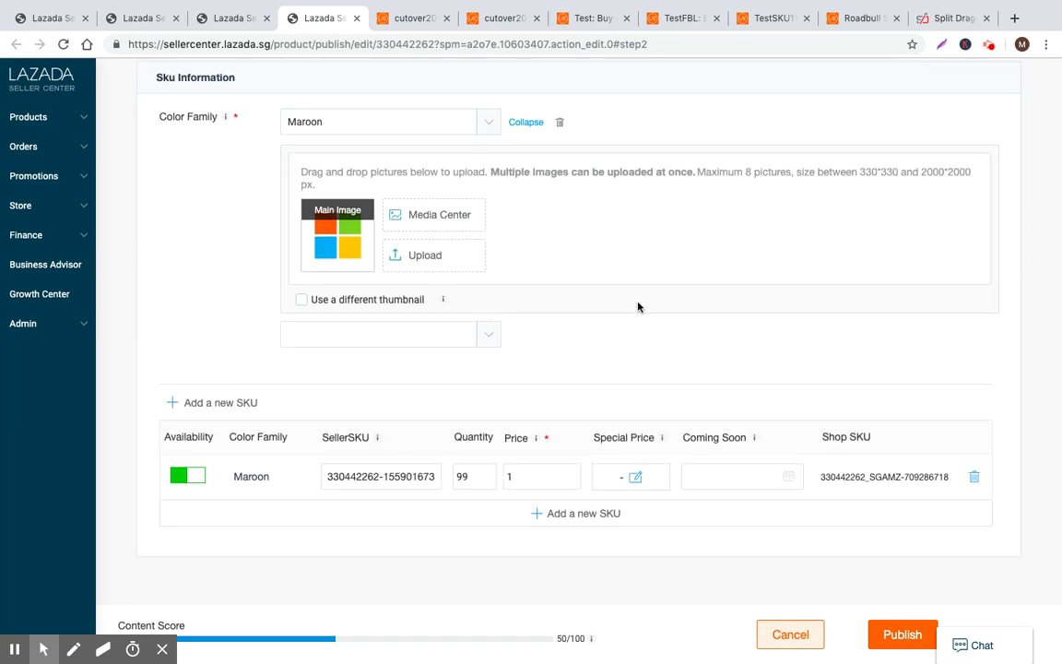
scroll(681, 332, "up", 15)
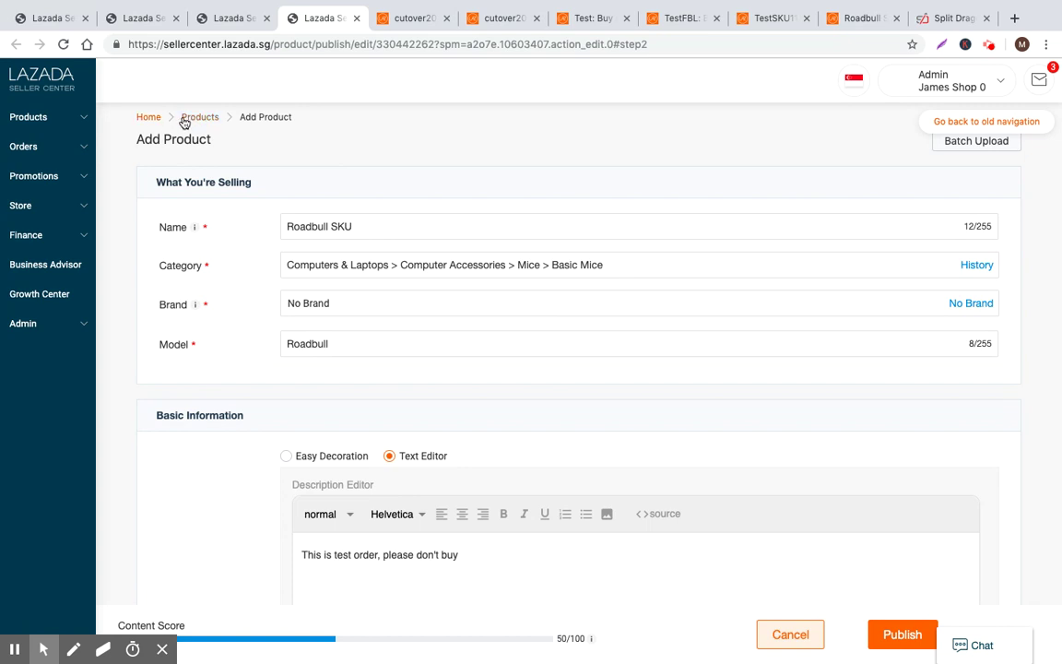
left_click(200, 117)
left_click(640, 229)
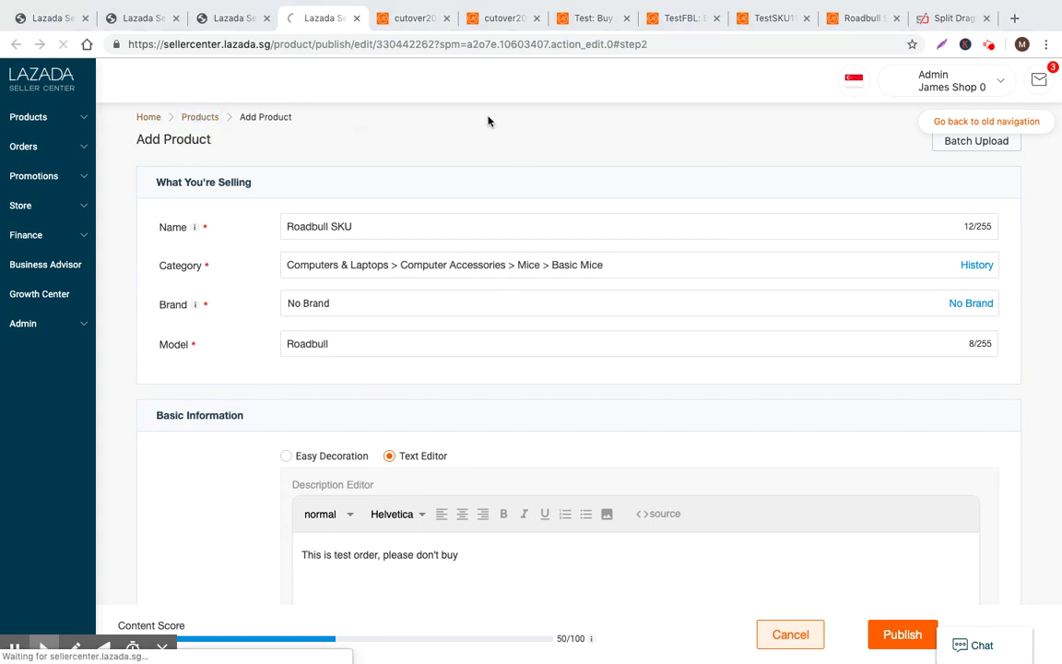